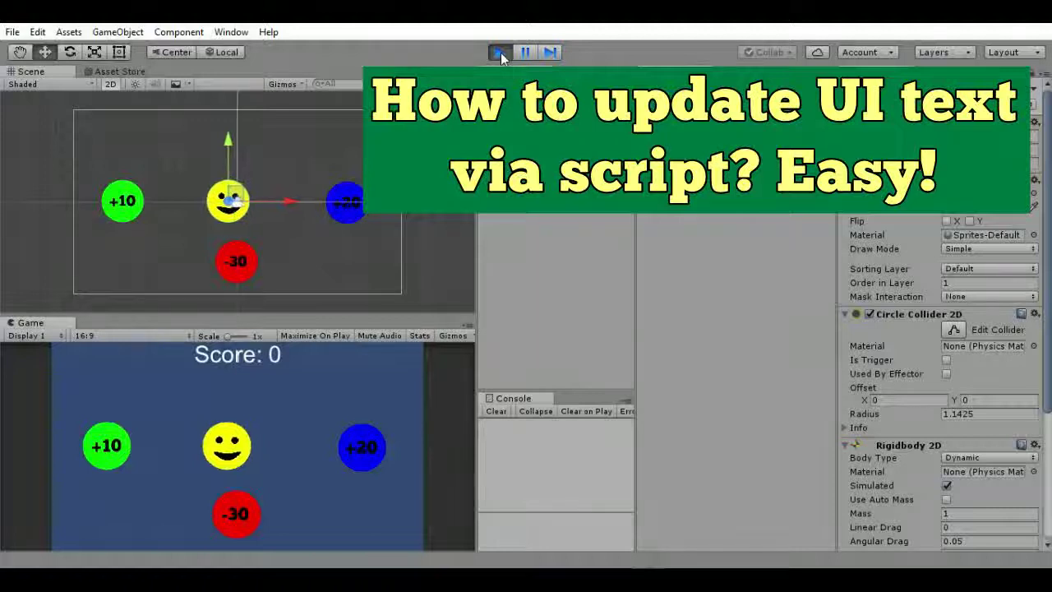
# Play the scene, steering the smiley into +20, onto -30 and into +10 repeatedly
pyautogui.press('Right')
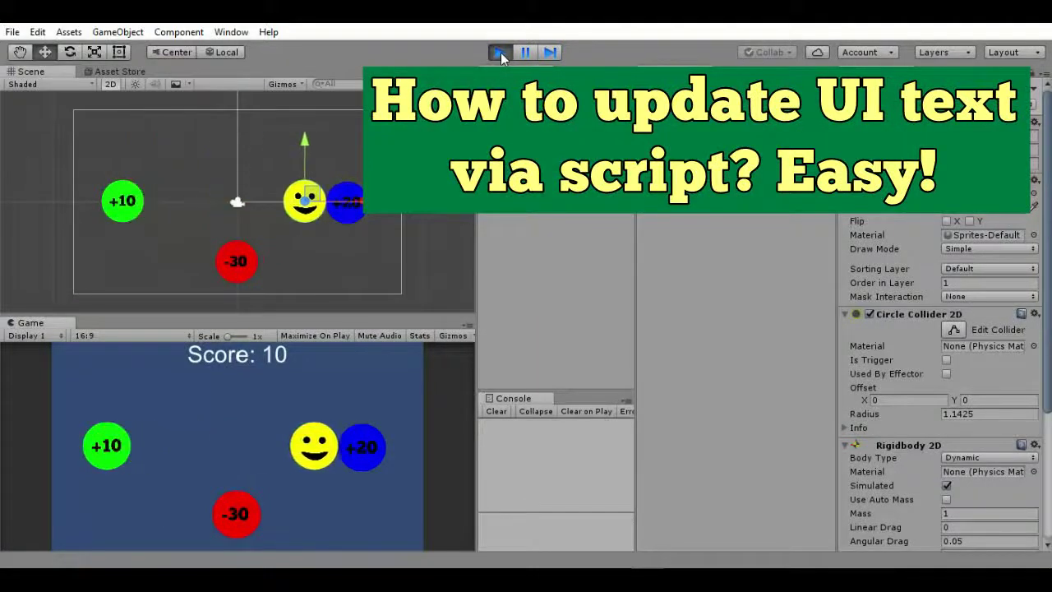
pyautogui.press('Down')
pyautogui.press('Left')
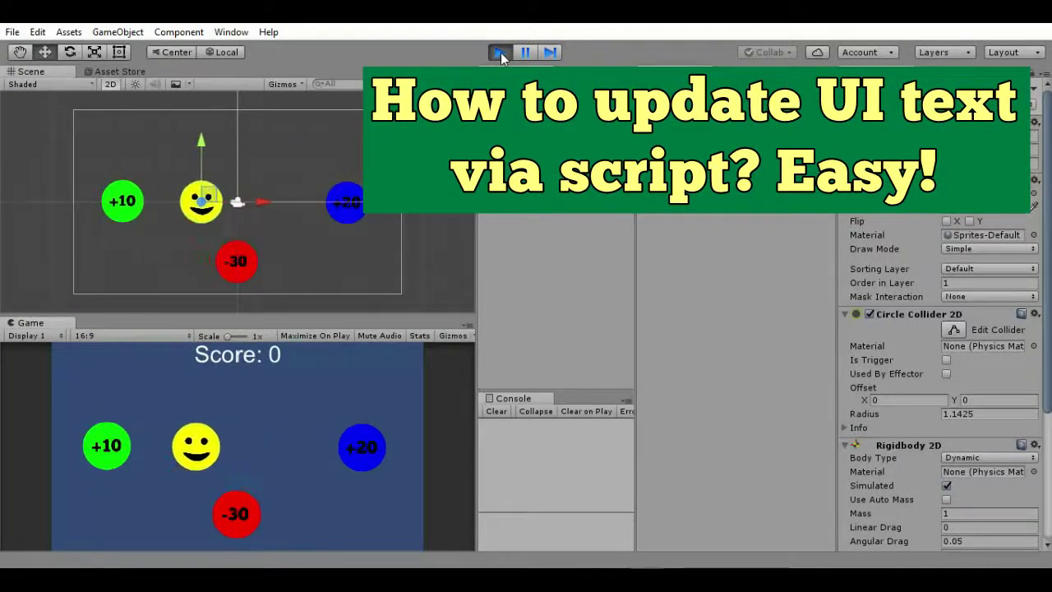
pyautogui.press('Down')
pyautogui.press('Right')
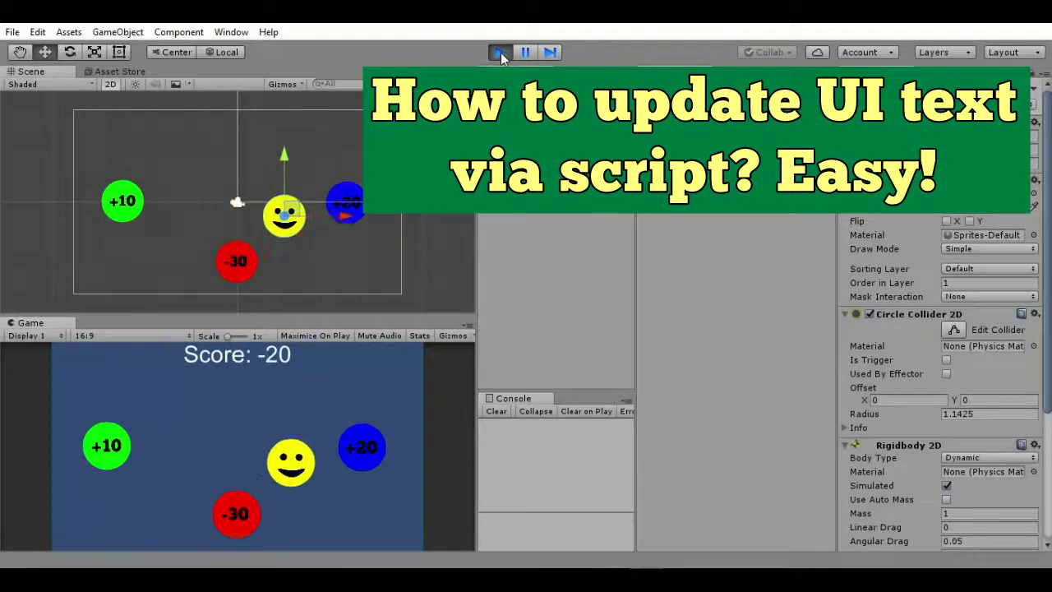
pyautogui.press('Down')
pyautogui.press('Left')
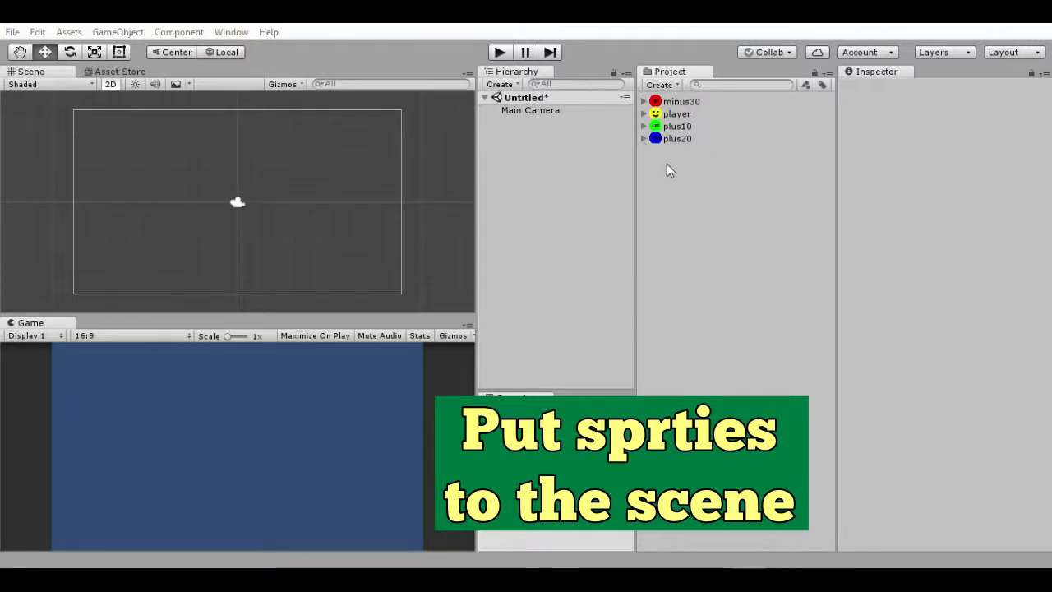
# Place player at centre, plus10 to its left, plus20 to its right, minus30 below
pyautogui.moveTo(657, 116); pyautogui.dragTo(239, 207)
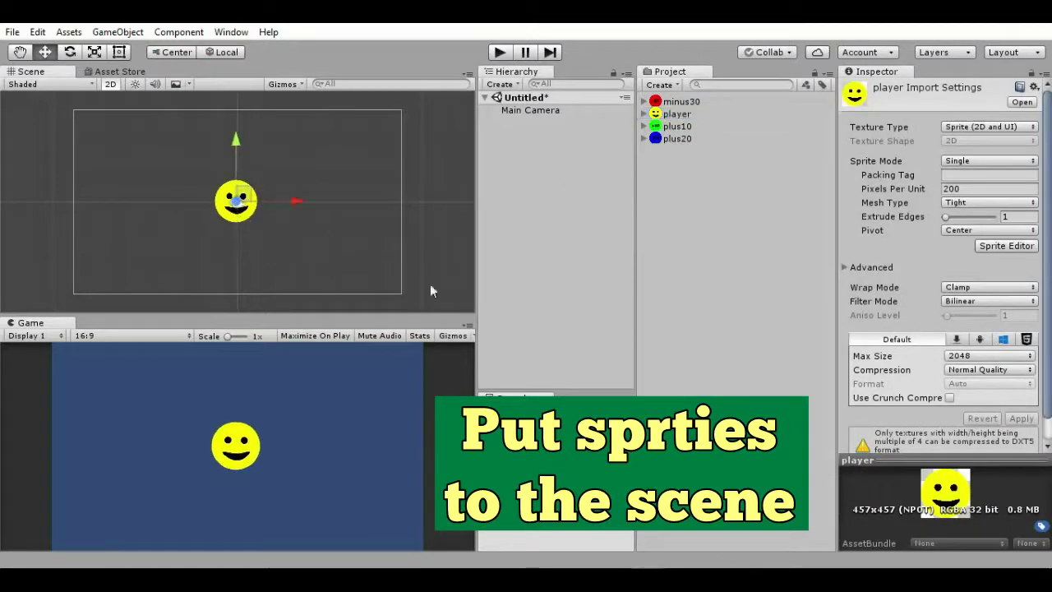
pyautogui.moveTo(666, 127); pyautogui.dragTo(123, 205)
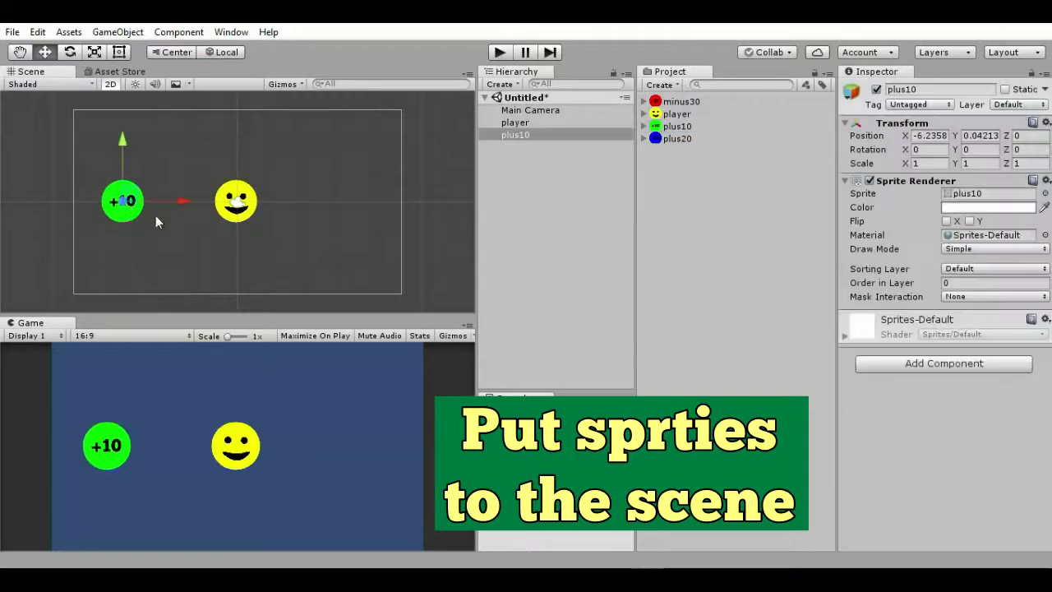
pyautogui.moveTo(658, 138); pyautogui.dragTo(346, 202)
pyautogui.click(675, 102)
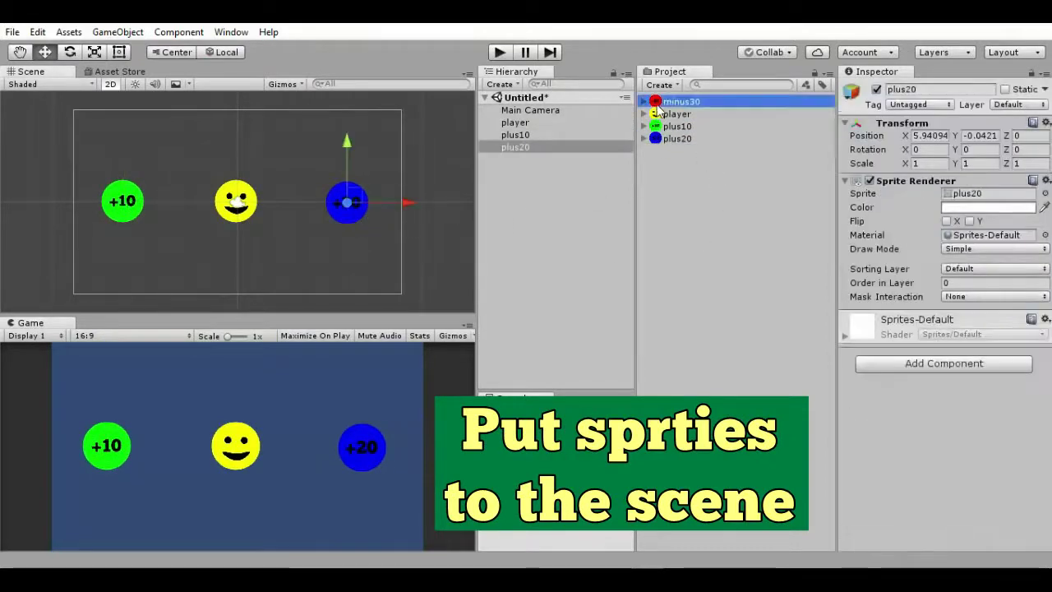
pyautogui.moveTo(655, 108); pyautogui.dragTo(237, 261)
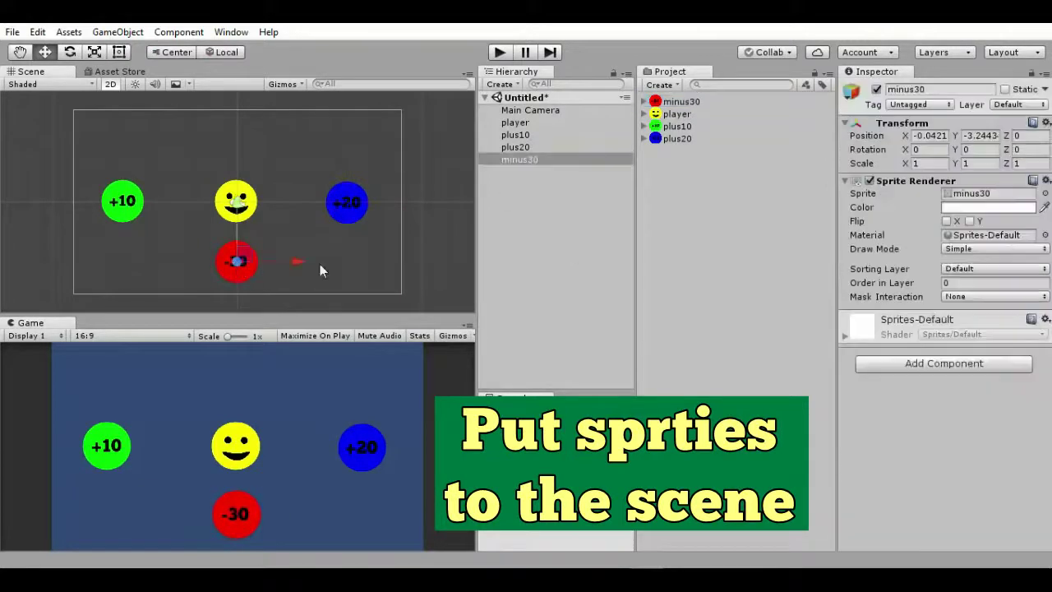
pyautogui.click(514, 123)
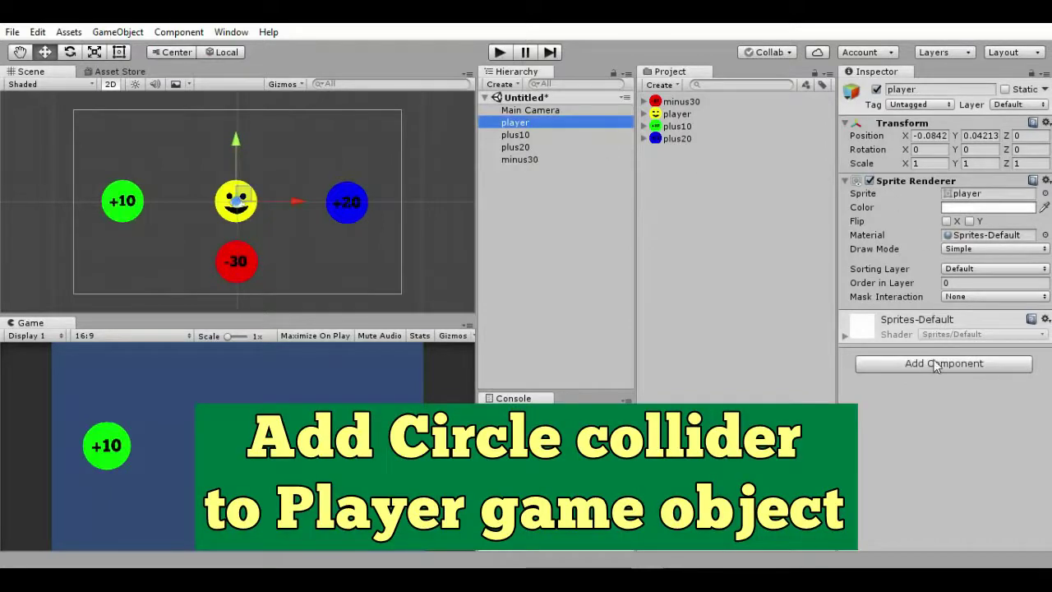
# Add a Circle Collider 2D component to the player
pyautogui.click(937, 364)
pyautogui.click(878, 206)
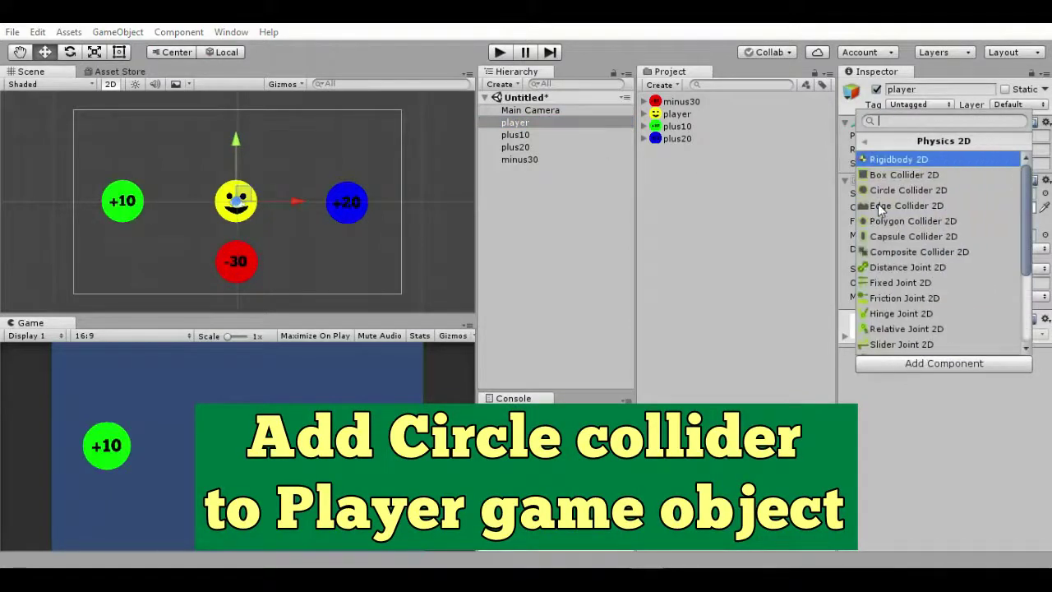
pyautogui.click(901, 190)
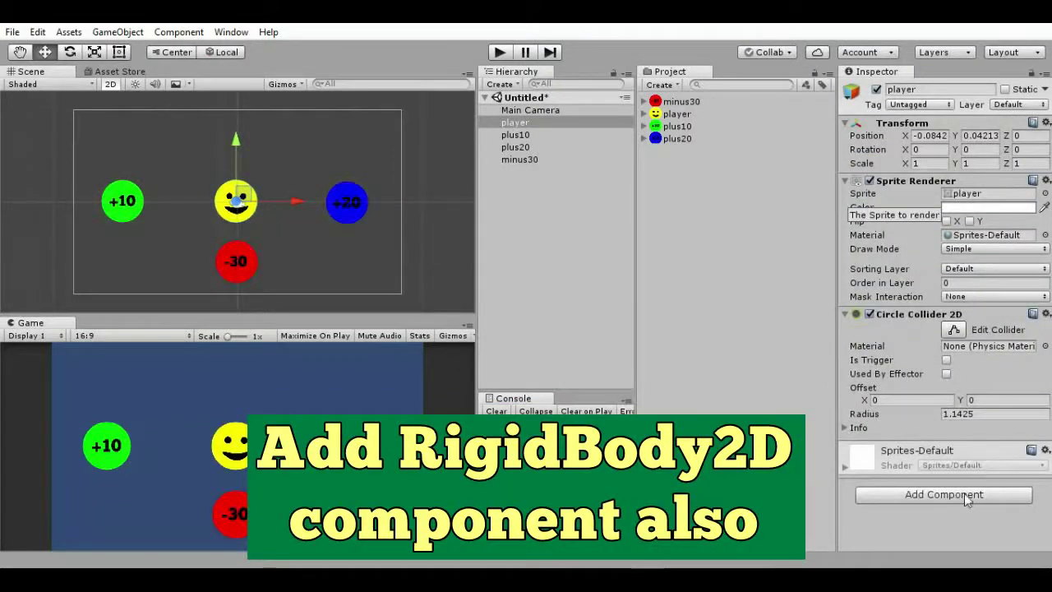
# Add a Rigidbody 2D to the player and select its Gravity Scale field
pyautogui.click(945, 495)
pyautogui.click(903, 345)
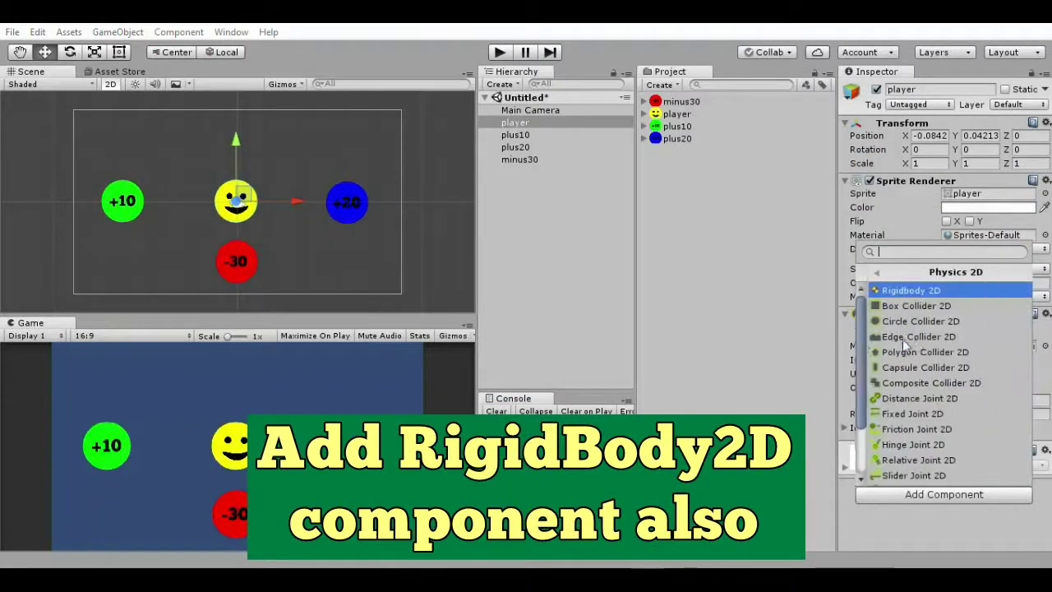
pyautogui.click(897, 291)
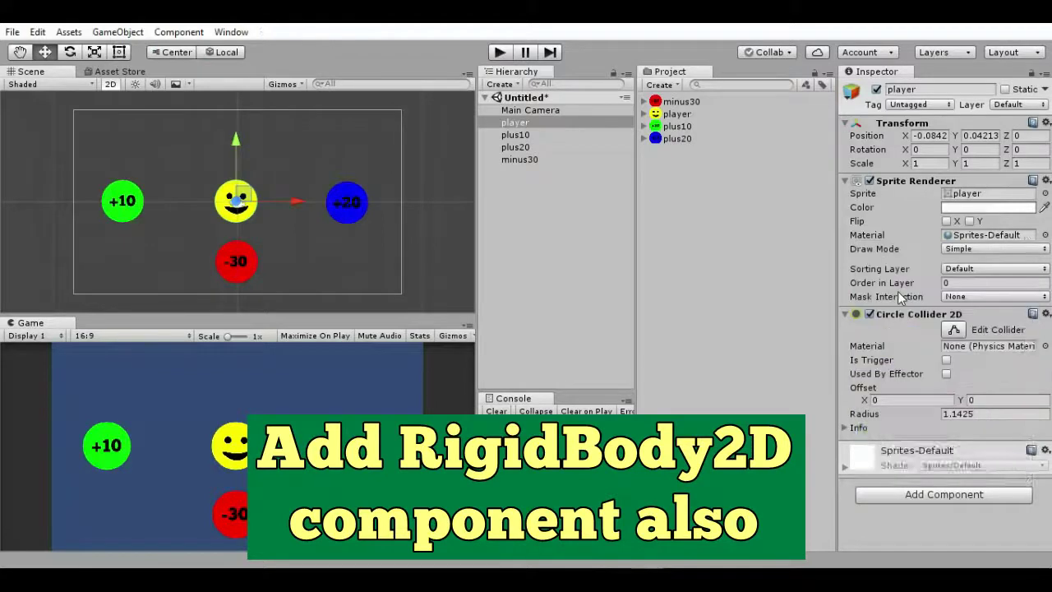
pyautogui.scroll(-5, 976, 466)
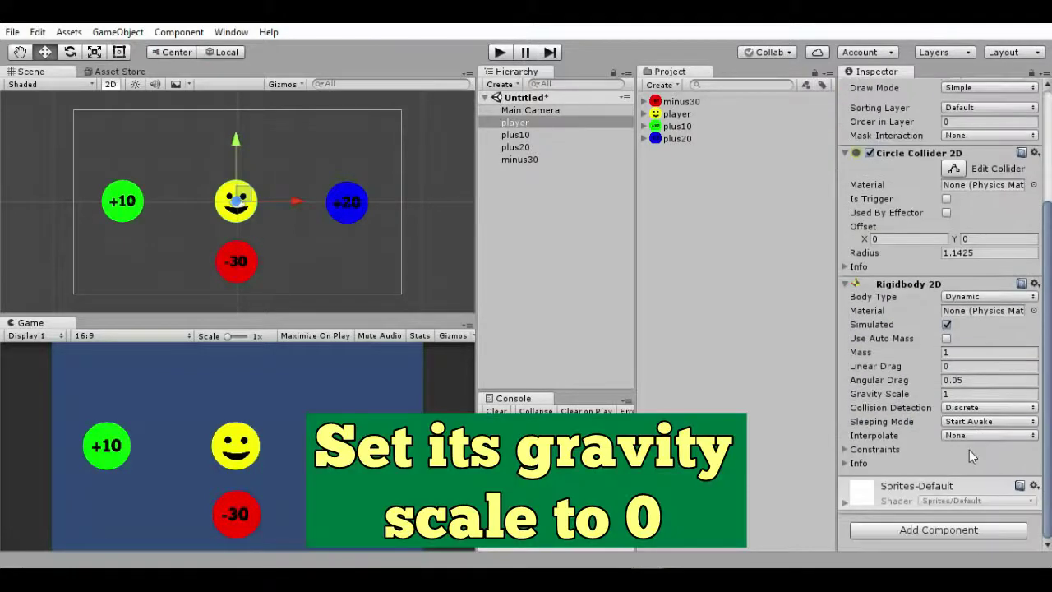
pyautogui.click(945, 394)
# Set the player's gravity scale to 0 and give plus10 a trigger Circle Collider 2D
pyautogui.write('0')
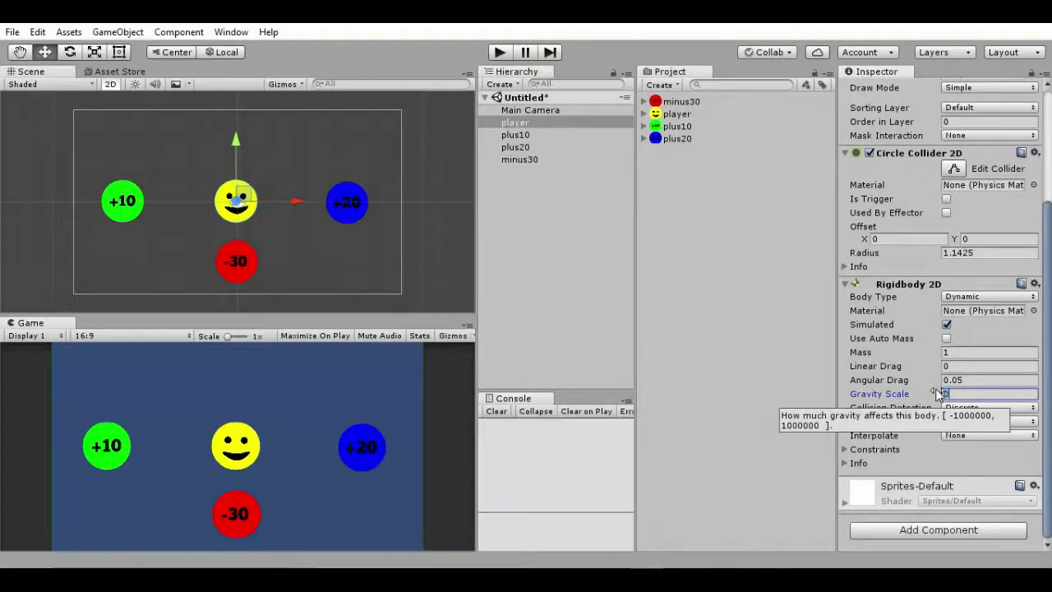
pyautogui.click(518, 135)
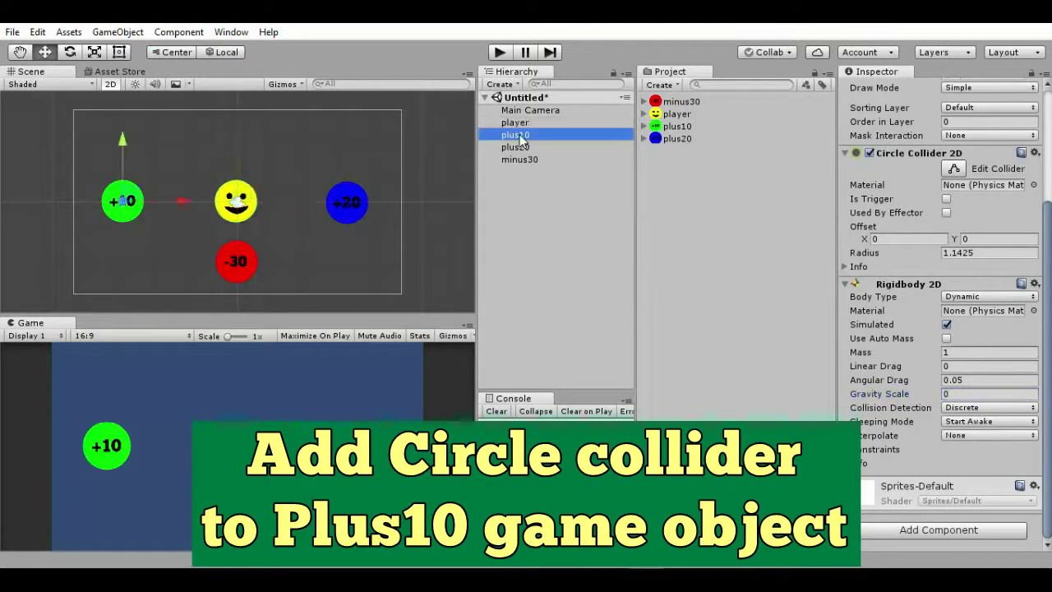
pyautogui.click(931, 365)
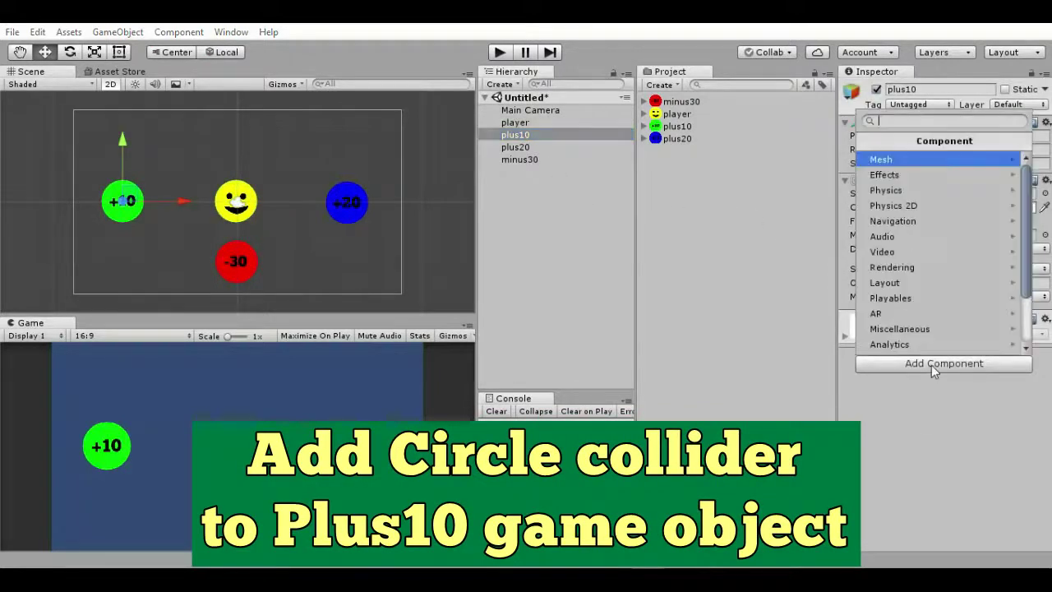
pyautogui.click(894, 209)
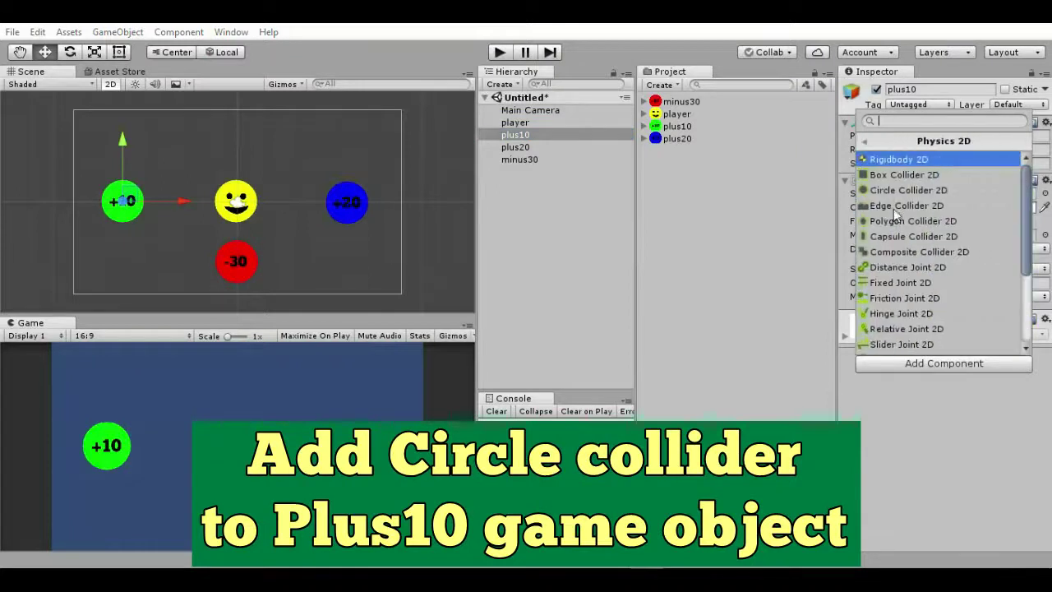
pyautogui.click(894, 194)
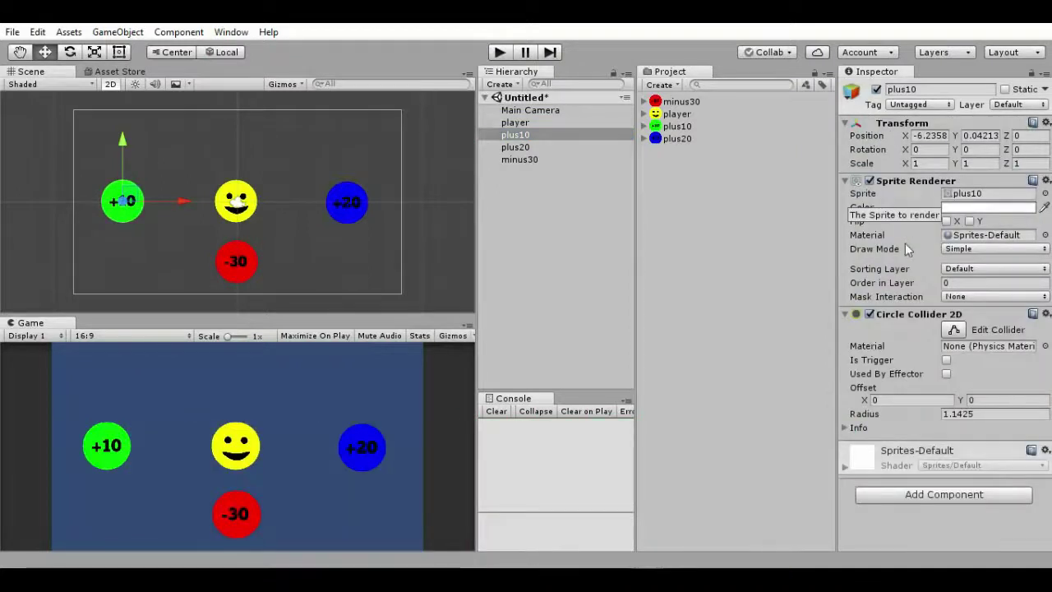
pyautogui.click(946, 359)
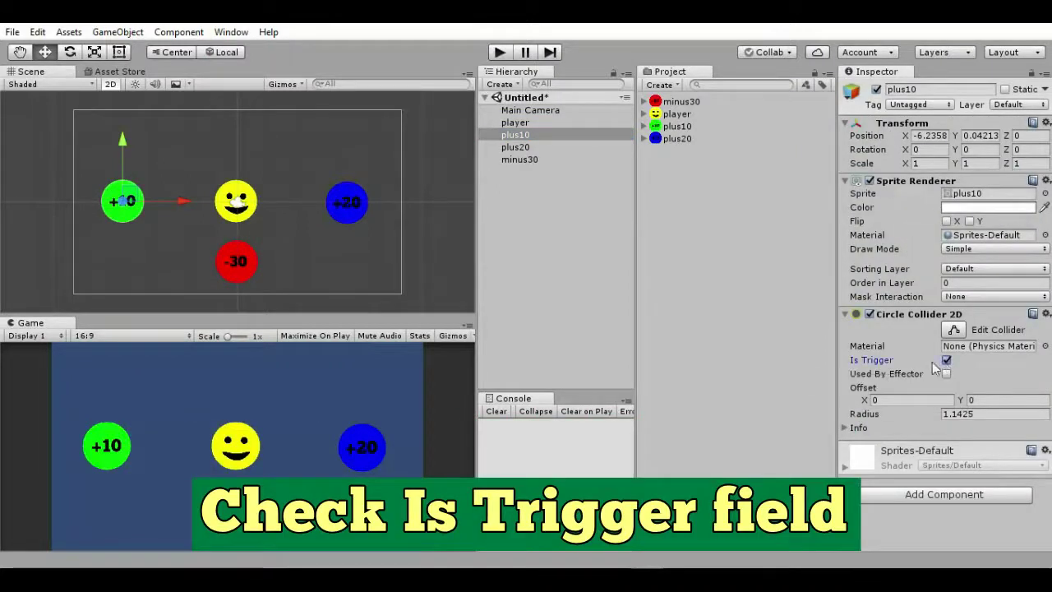
# Give plus20 a Circle Collider 2D with Is Trigger ticked
pyautogui.click(515, 146)
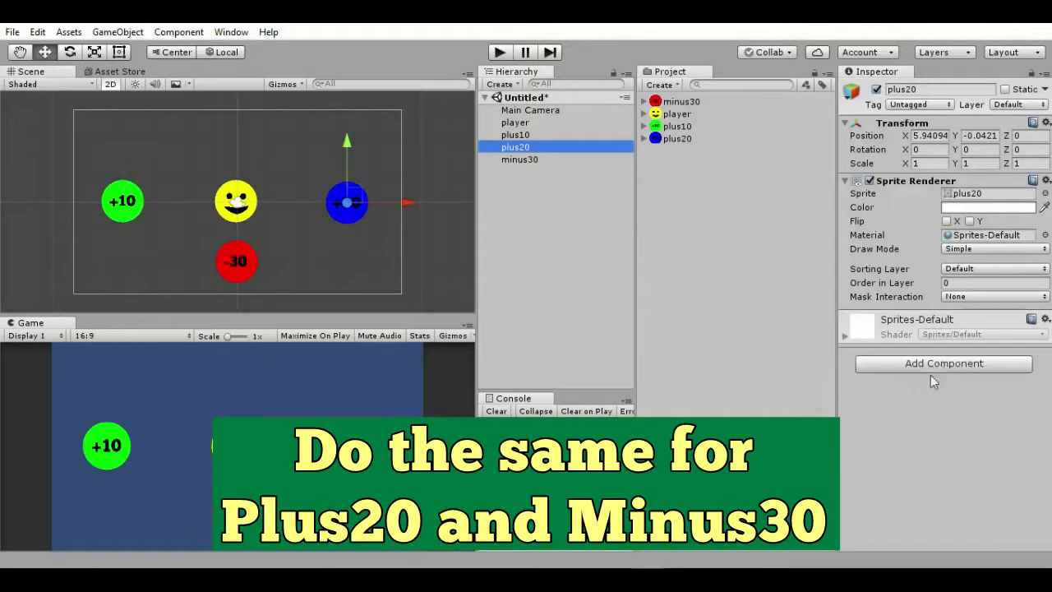
pyautogui.click(931, 368)
pyautogui.click(888, 206)
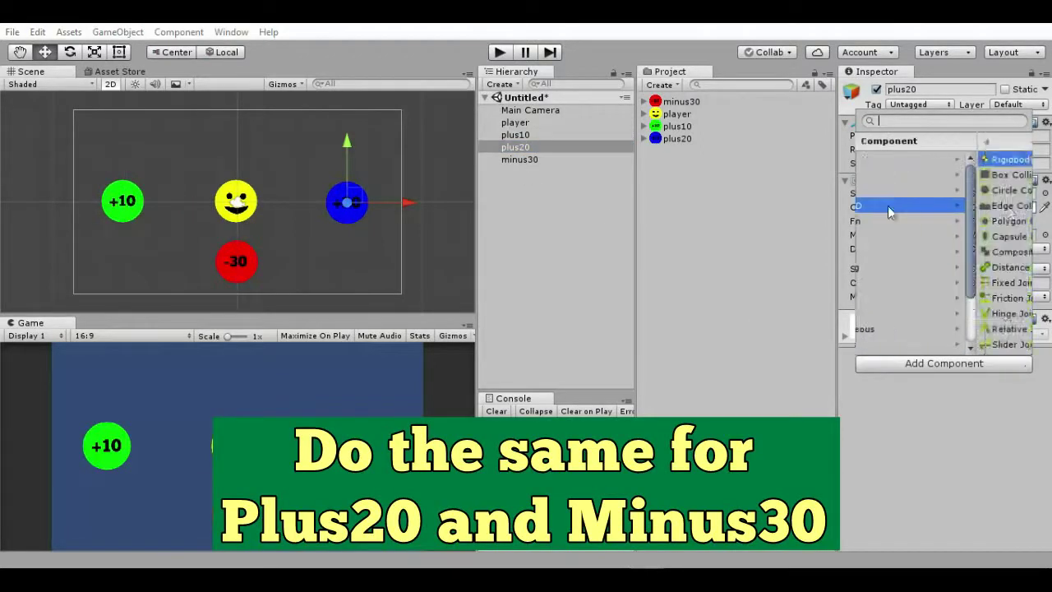
pyautogui.click(884, 189)
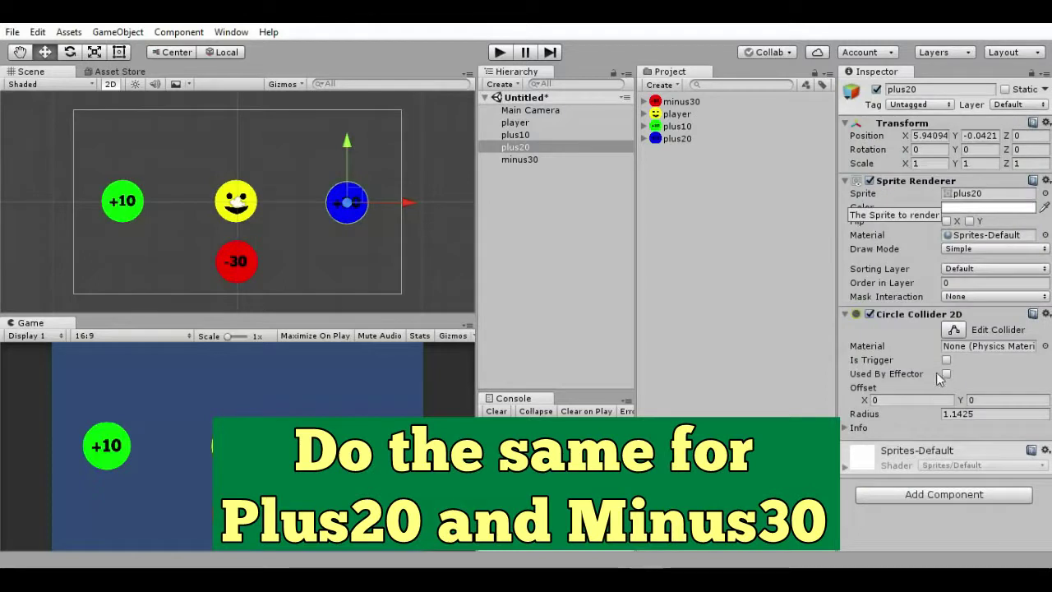
pyautogui.click(946, 360)
# Give minus30 a Circle Collider 2D with Is Trigger ticked, then deselect
pyautogui.click(525, 160)
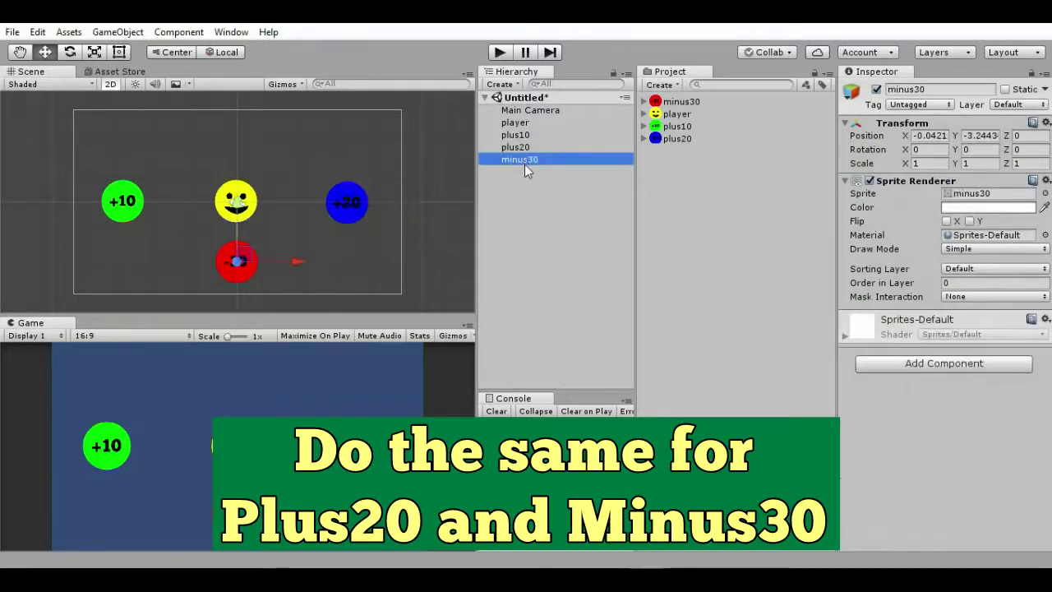
pyautogui.click(909, 364)
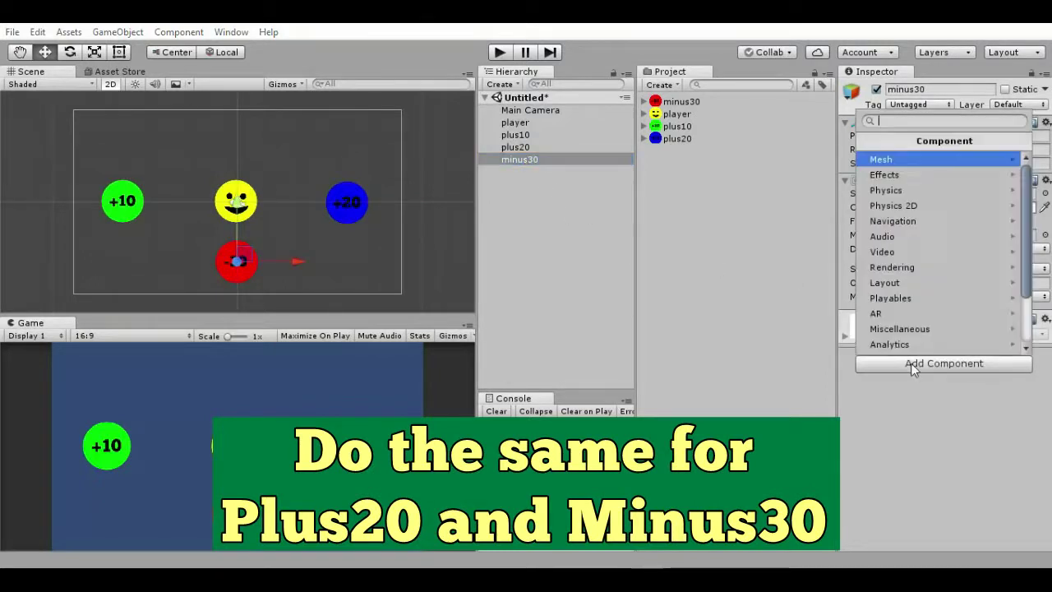
pyautogui.click(895, 205)
pyautogui.click(892, 189)
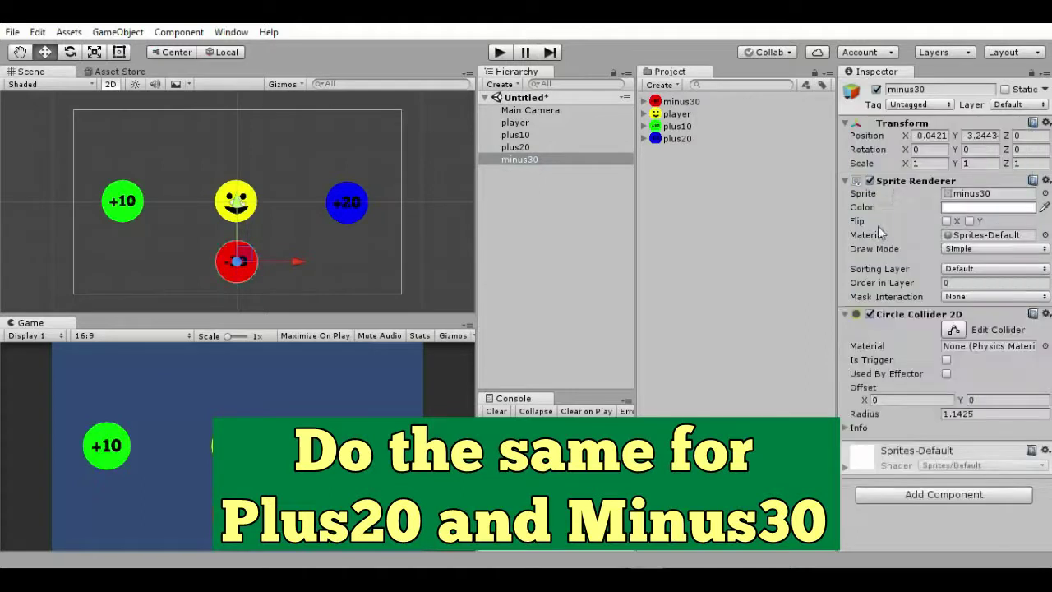
pyautogui.click(947, 360)
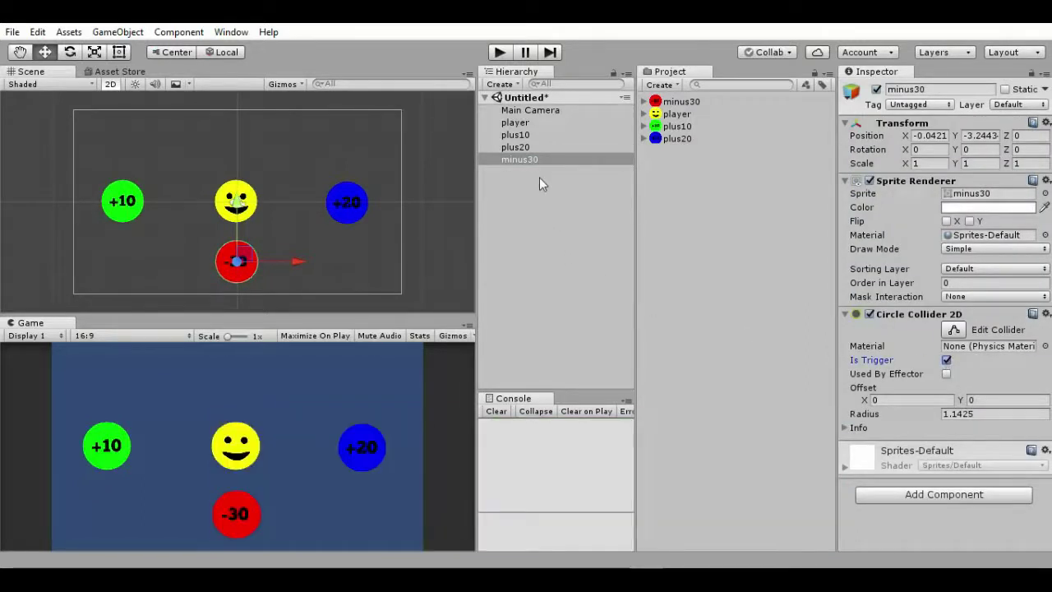
pyautogui.click(539, 176)
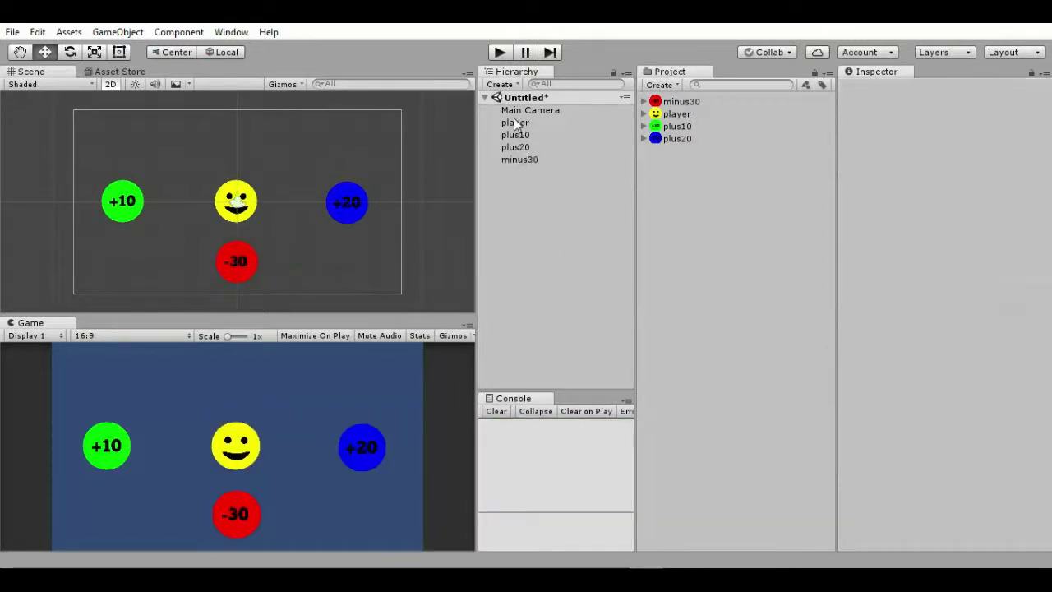
# Create a UI Text object anchored top-centre, with pivot and position set too
pyautogui.click(503, 85)
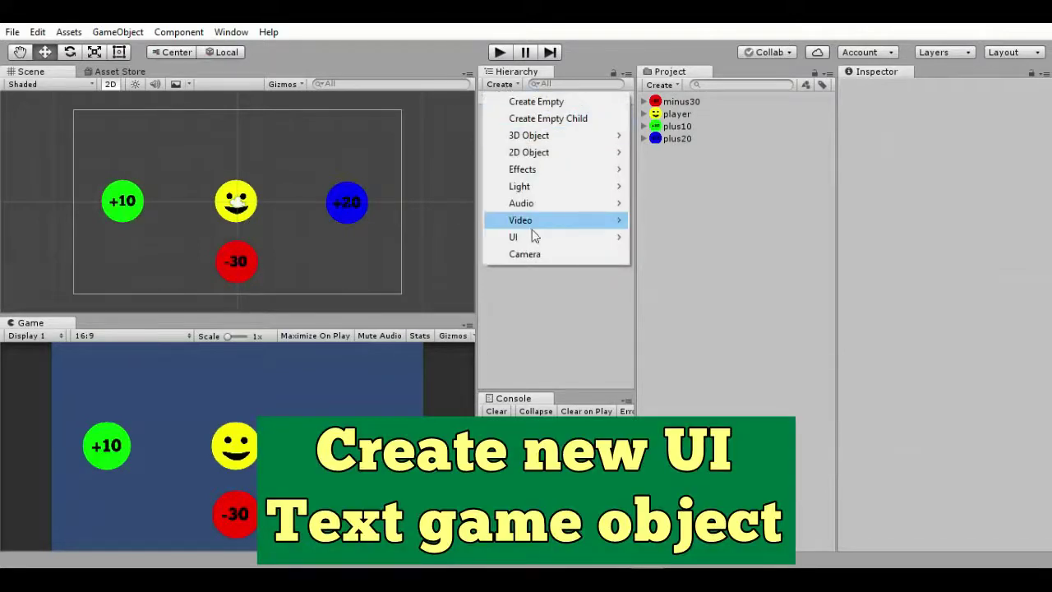
pyautogui.moveTo(585, 238)
pyautogui.click(666, 245)
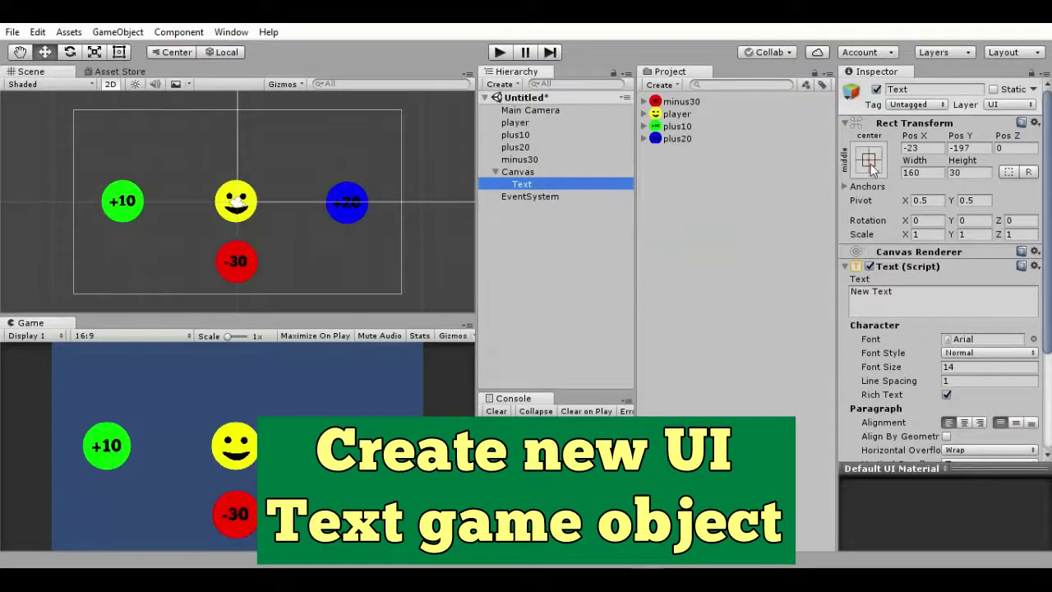
pyautogui.click(870, 163)
pyautogui.hotkey('alt', 'shift')
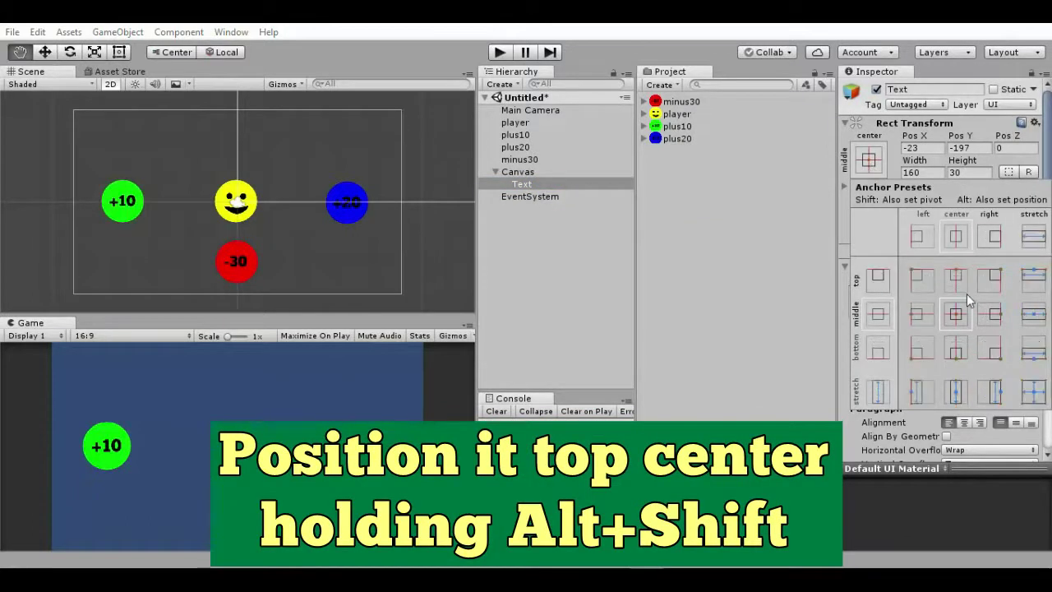
pyautogui.keyDown('alt'); pyautogui.keyDown('shift'); pyautogui.click(955, 279); pyautogui.keyUp('shift'); pyautogui.keyUp('alt')
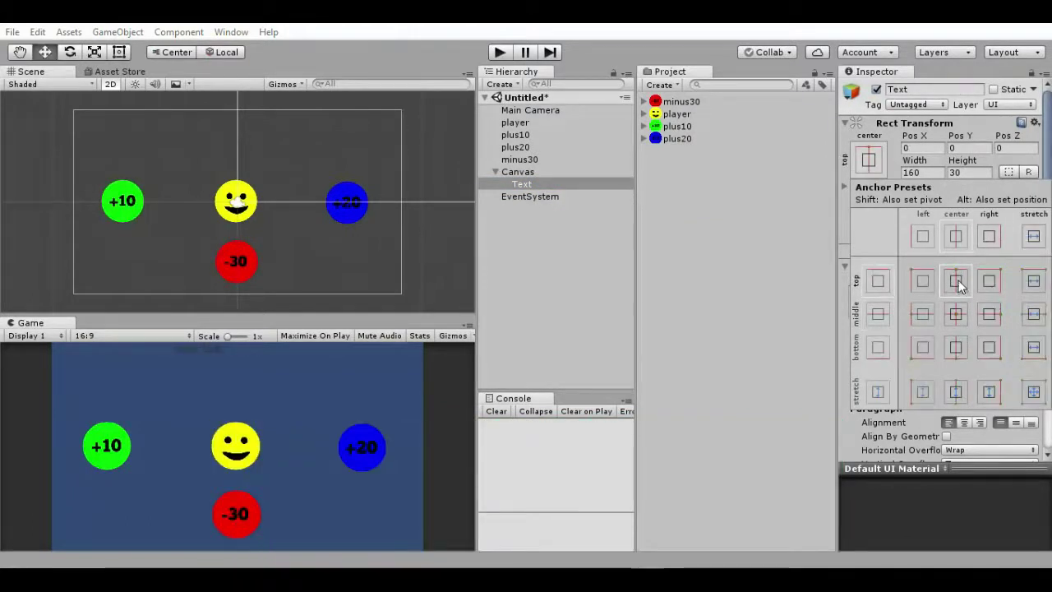
pyautogui.click(864, 164)
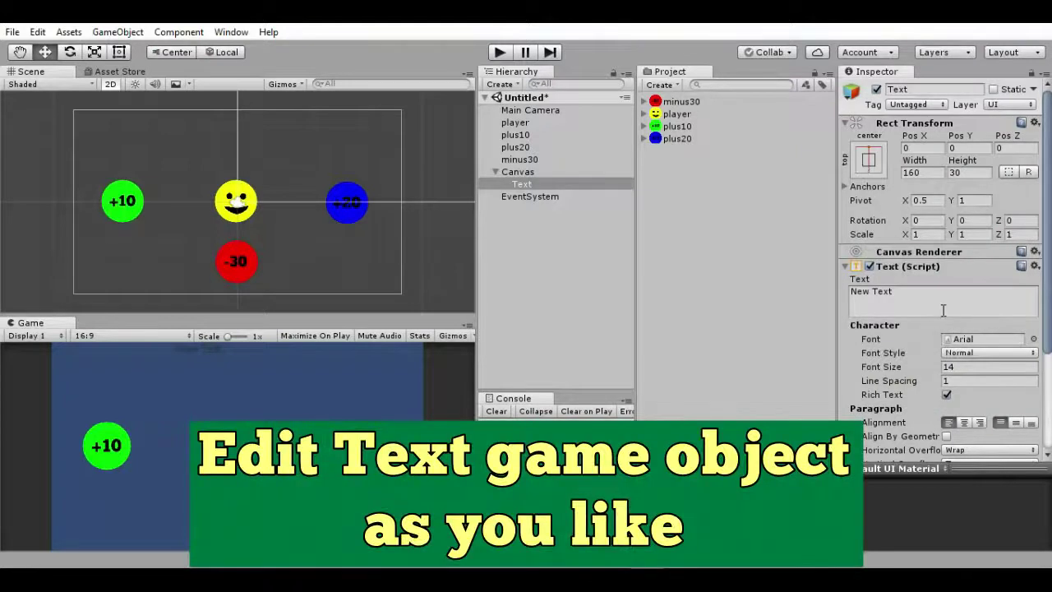
# Set the text's font size to 30 and both horizontal and vertical overflow to Overflow
pyautogui.scroll(-2, 965, 341)
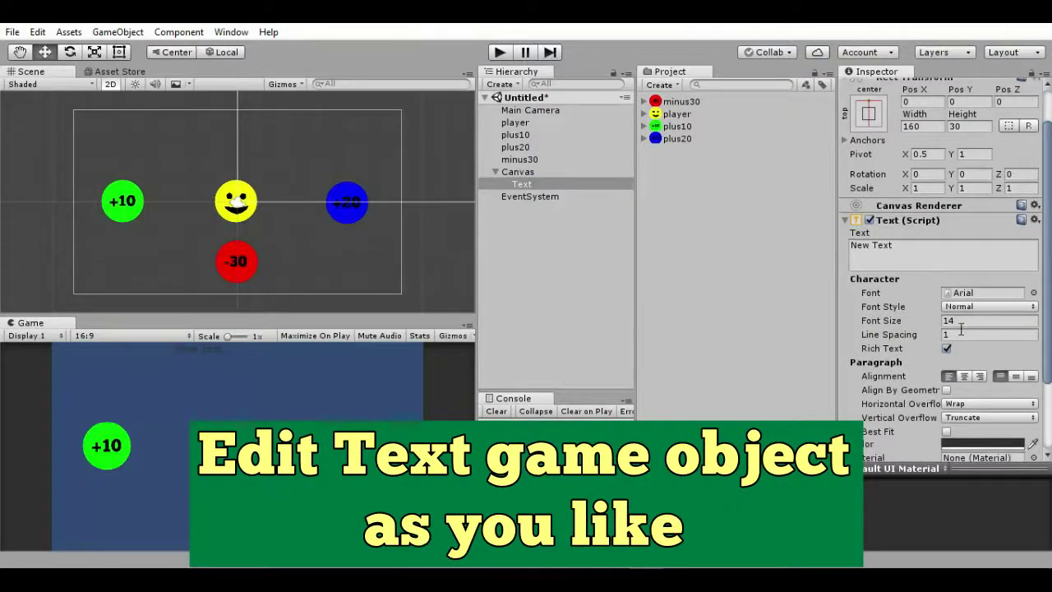
pyautogui.click(947, 321)
pyautogui.write('30')
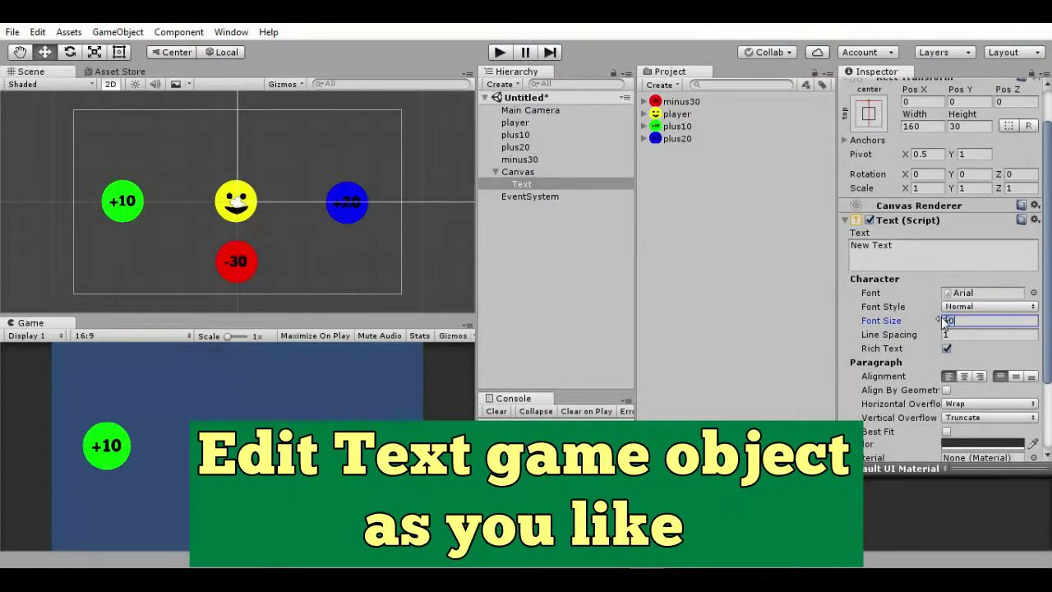
pyautogui.scroll(-2, 957, 349)
pyautogui.click(961, 359)
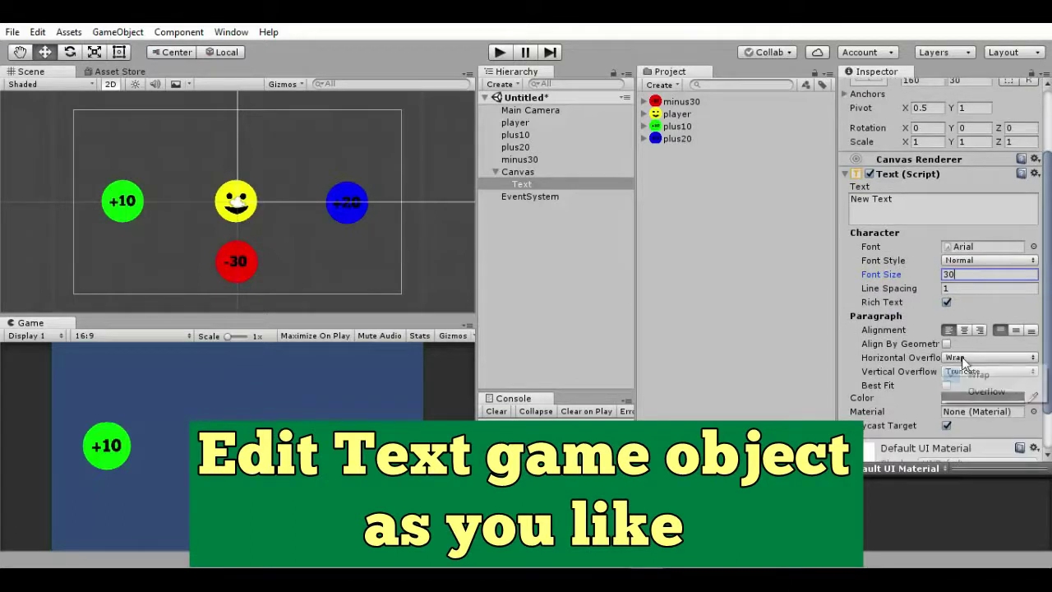
pyautogui.click(967, 389)
pyautogui.click(962, 370)
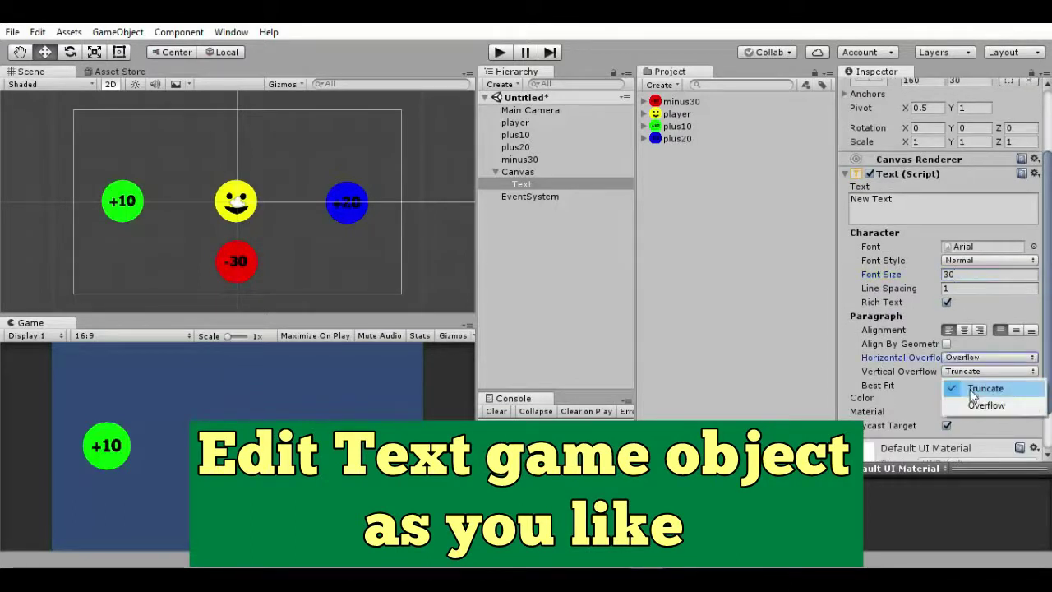
pyautogui.click(972, 399)
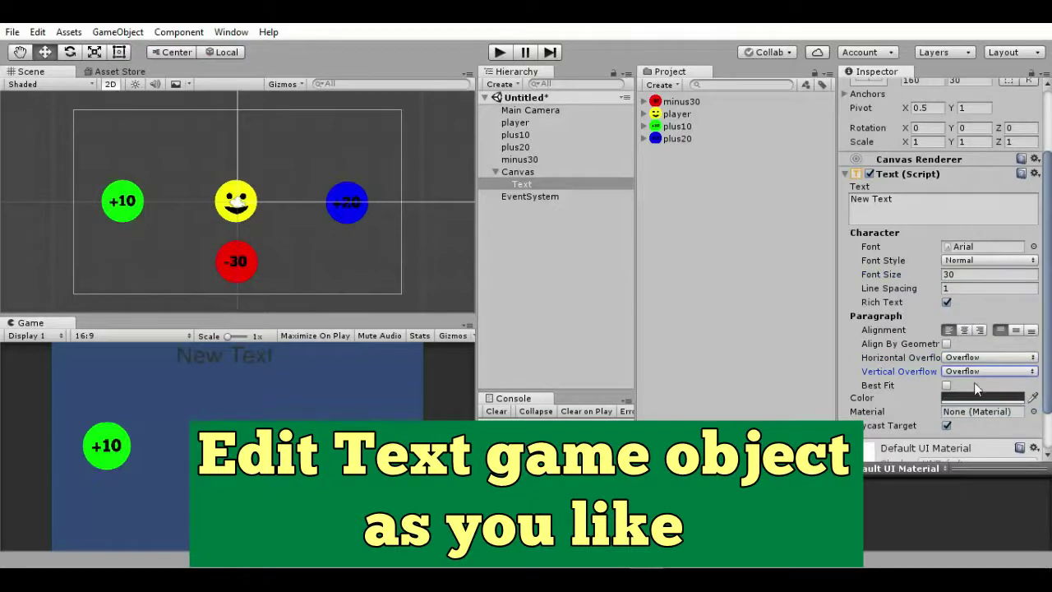
# Make the text colour white and centre it horizontally and vertically
pyautogui.click(973, 399)
pyautogui.moveTo(71, 133); pyautogui.dragTo(23, 78)
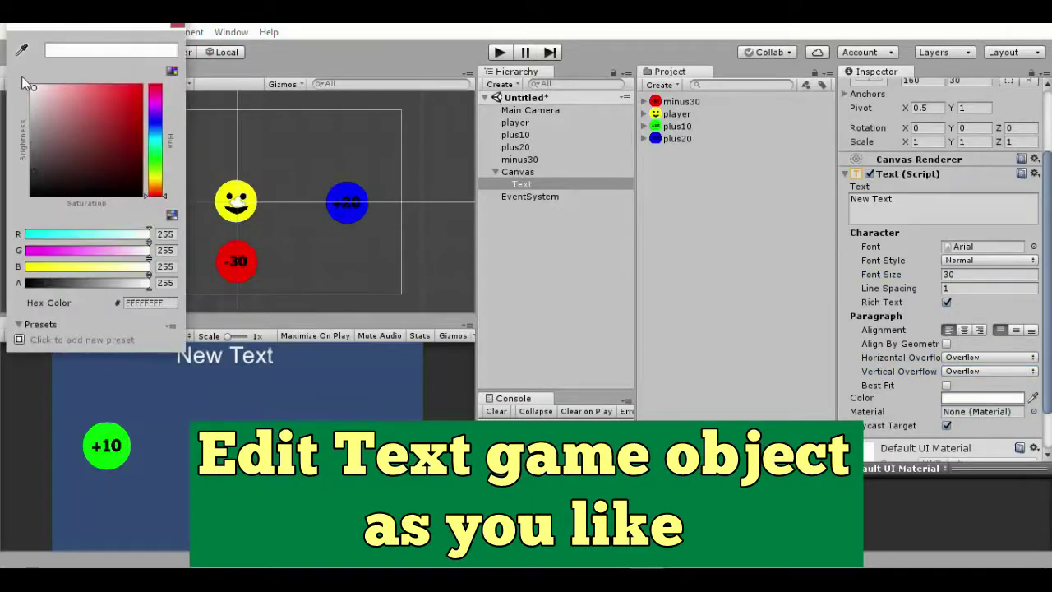
pyautogui.click(175, 26)
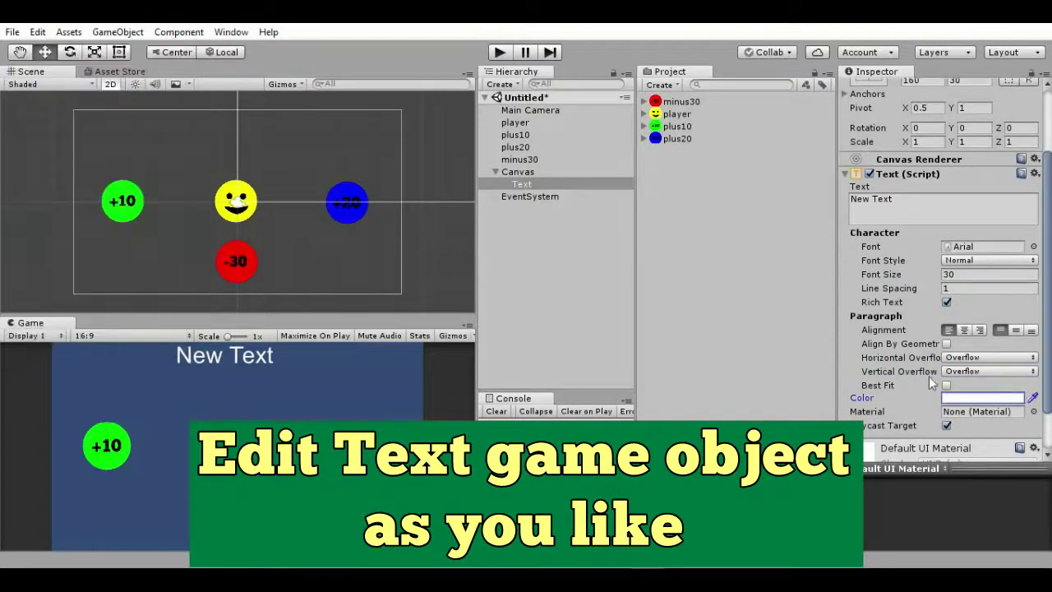
pyautogui.click(964, 331)
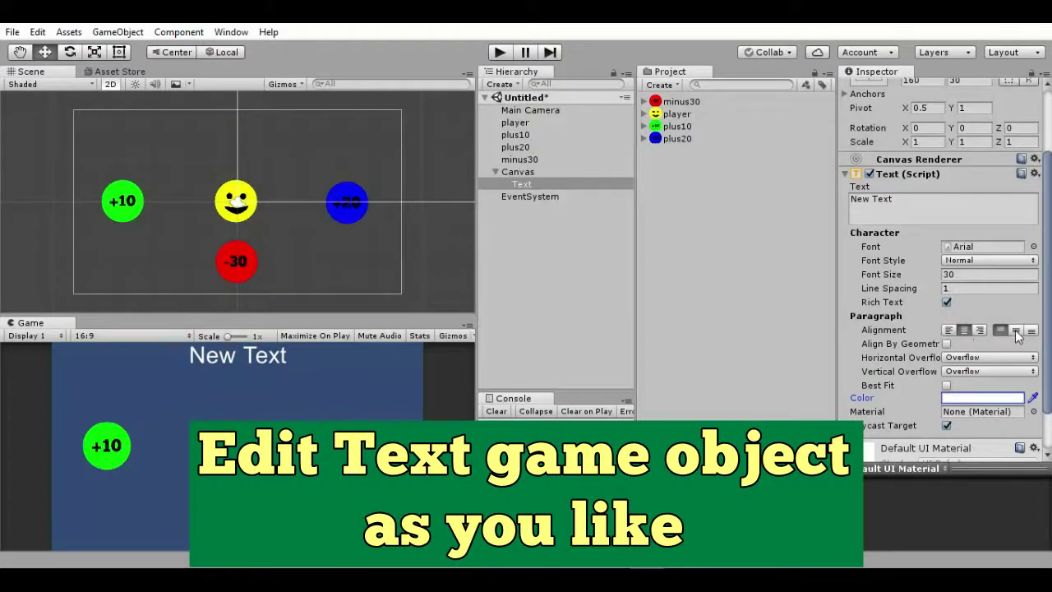
pyautogui.click(1015, 329)
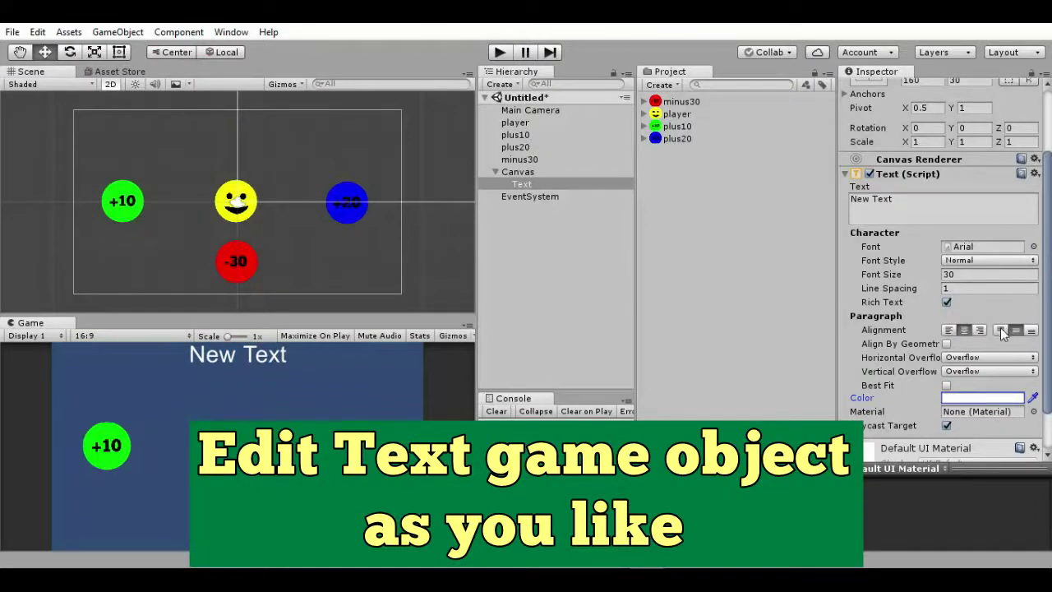
# Replace the text content with 'Score'
pyautogui.scroll(-3, 1000, 327)
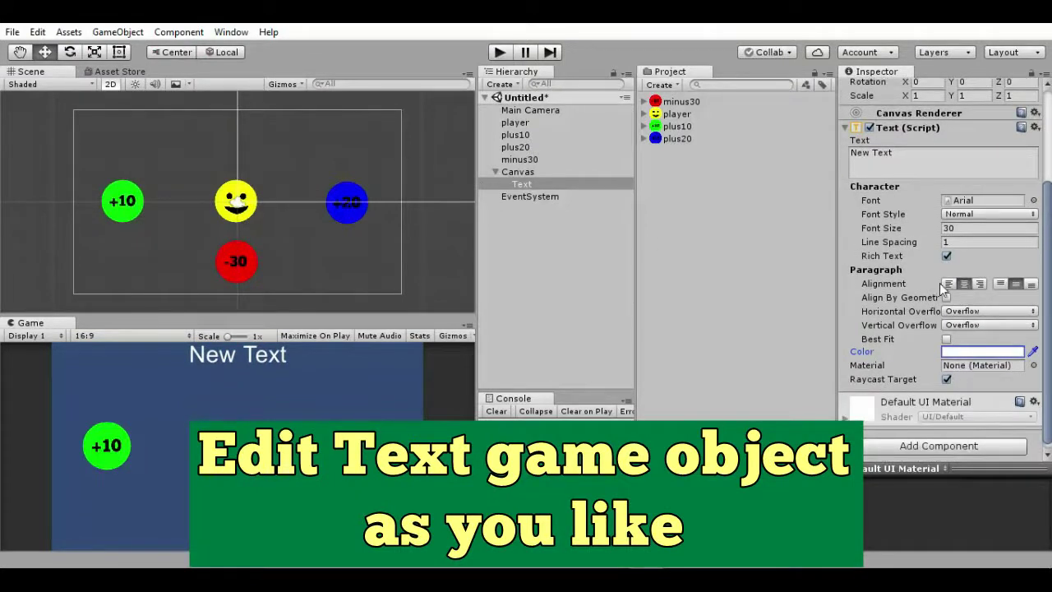
pyautogui.click(851, 155)
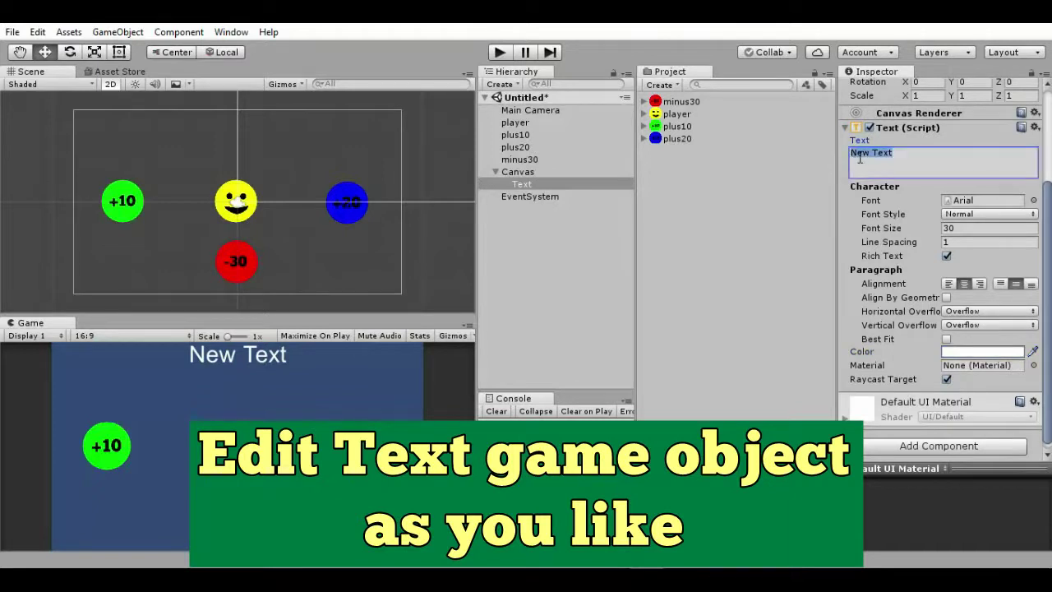
pyautogui.write('Score')
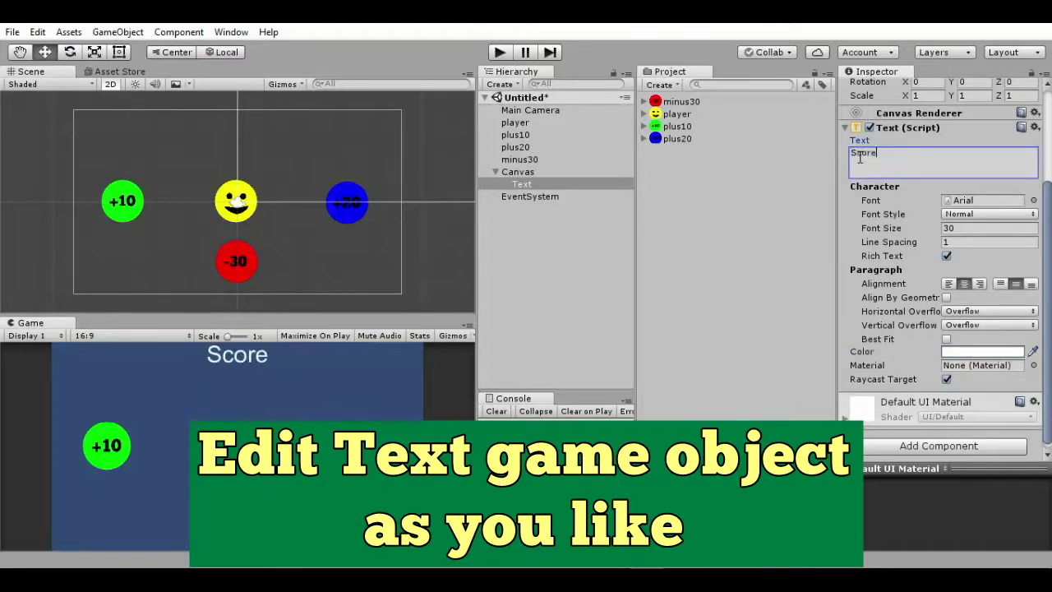
pyautogui.click(525, 183)
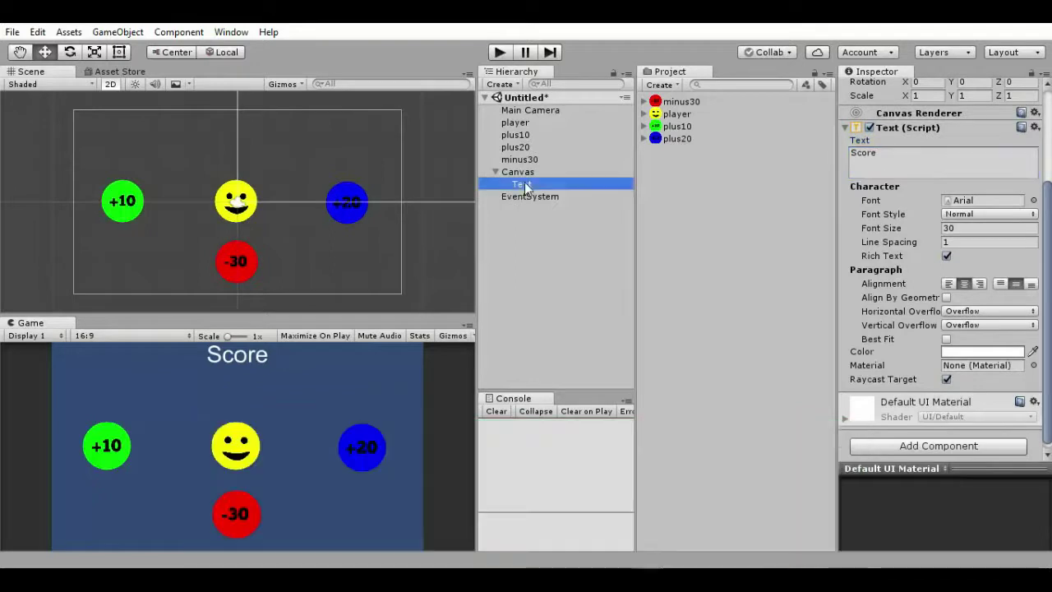
# Create a C# script named ScoreTextScript and open it, adding a line after the imports
pyautogui.click(662, 85)
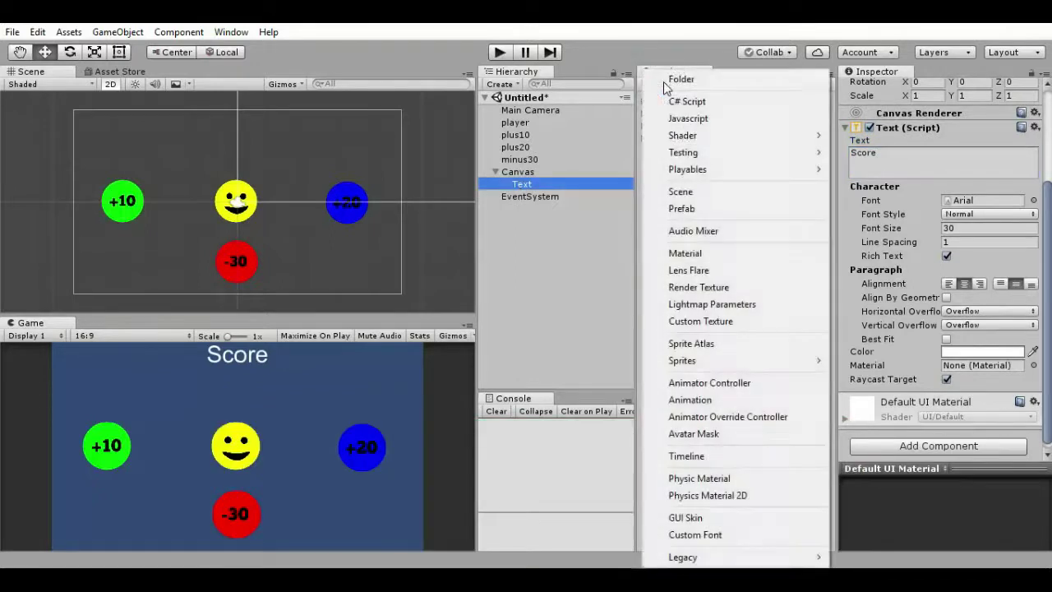
pyautogui.click(682, 101)
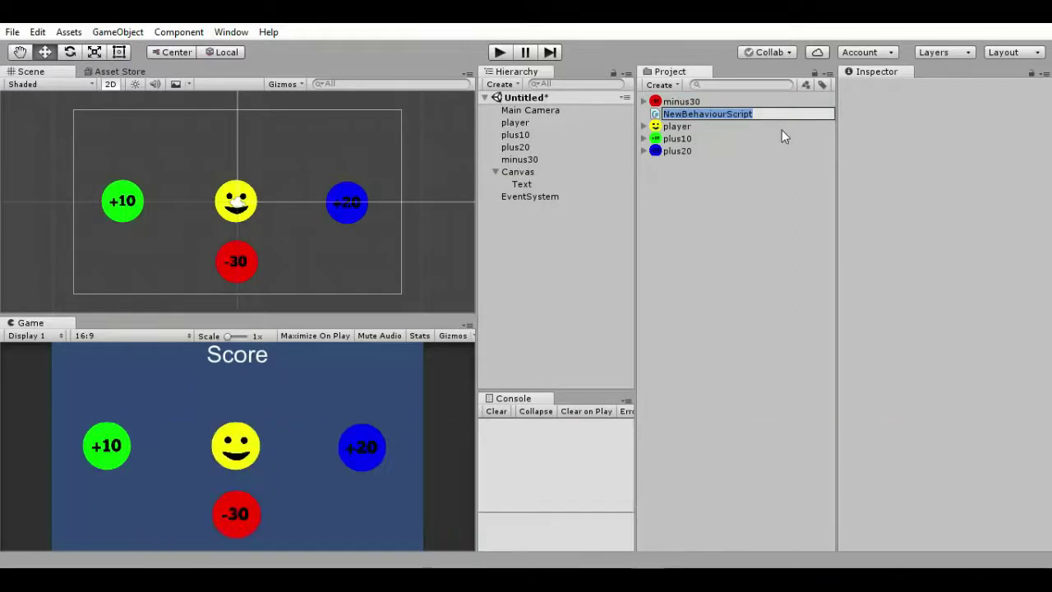
pyautogui.press('BackSpace')
pyautogui.write('ScoreText')
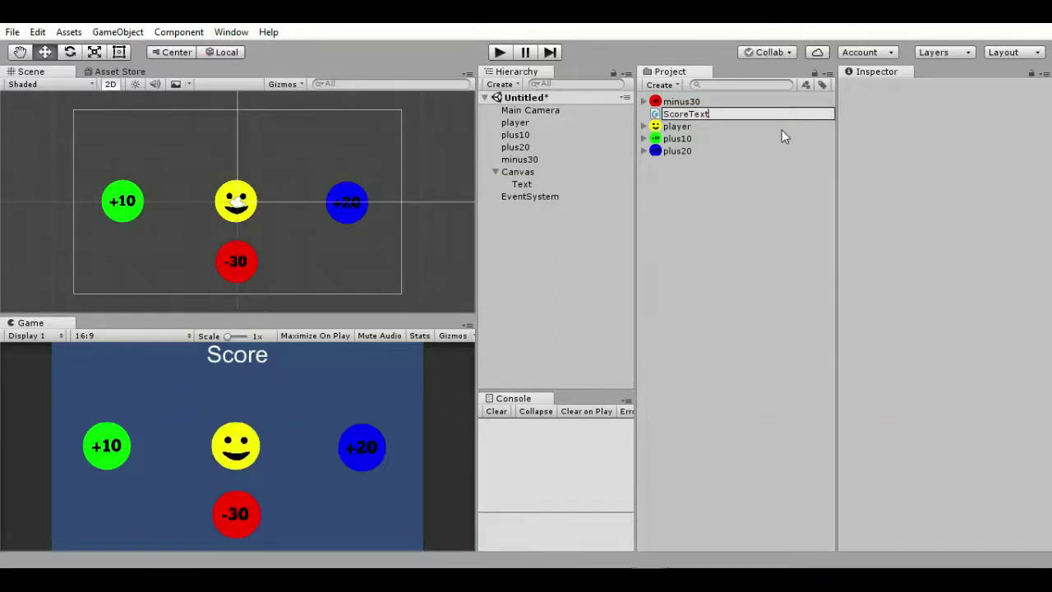
pyautogui.write('Script')
pyautogui.press('Return')
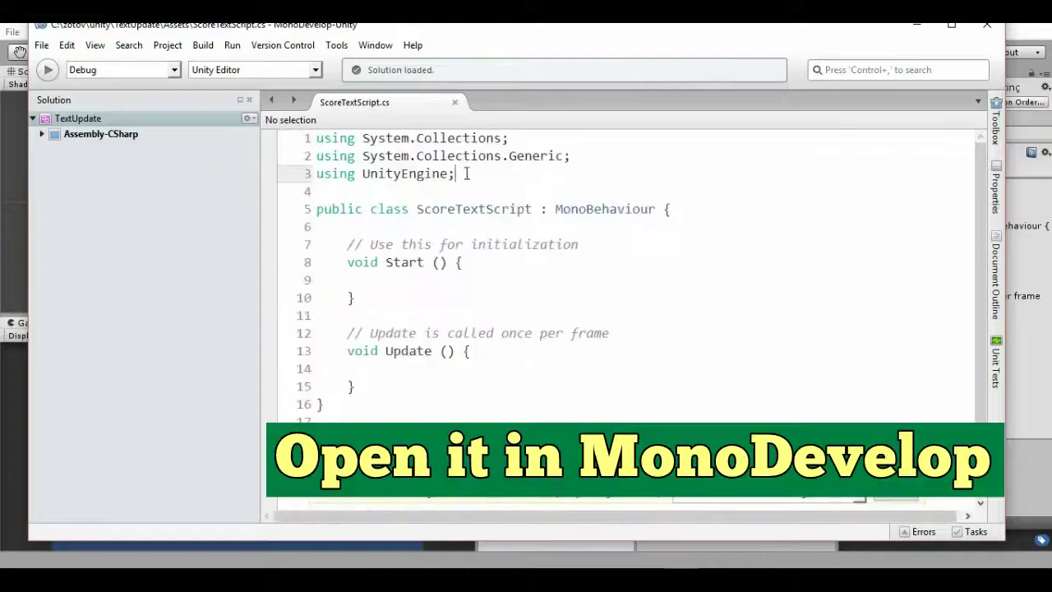
pyautogui.press('Return')
# Add 'using UnityEngine.UI;', a Text text field, and text = GetComponent<Text>() in Start
pyautogui.write('usin')
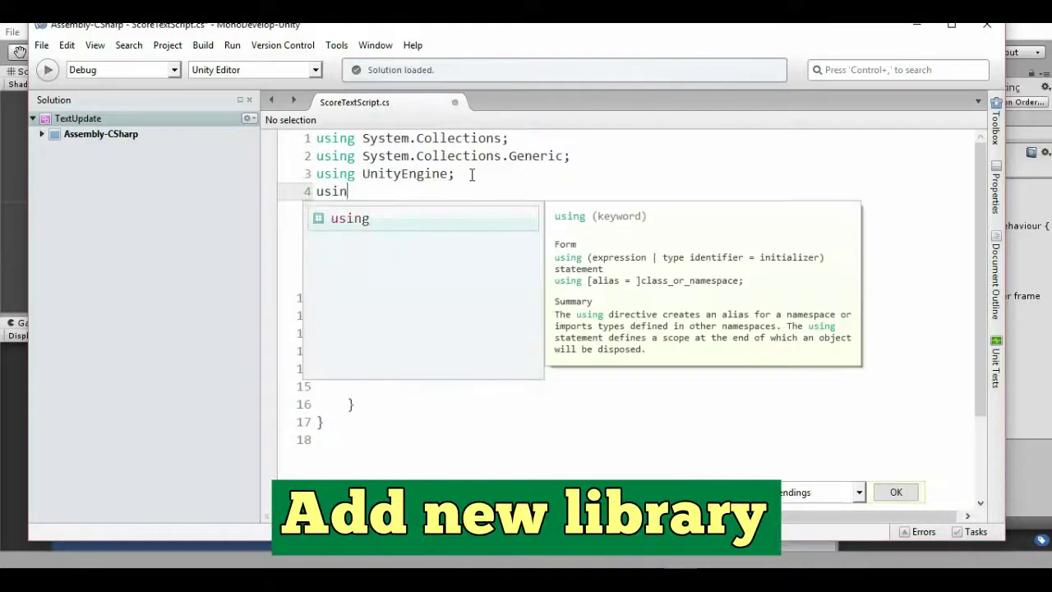
pyautogui.write('g UnityEngine.UI')
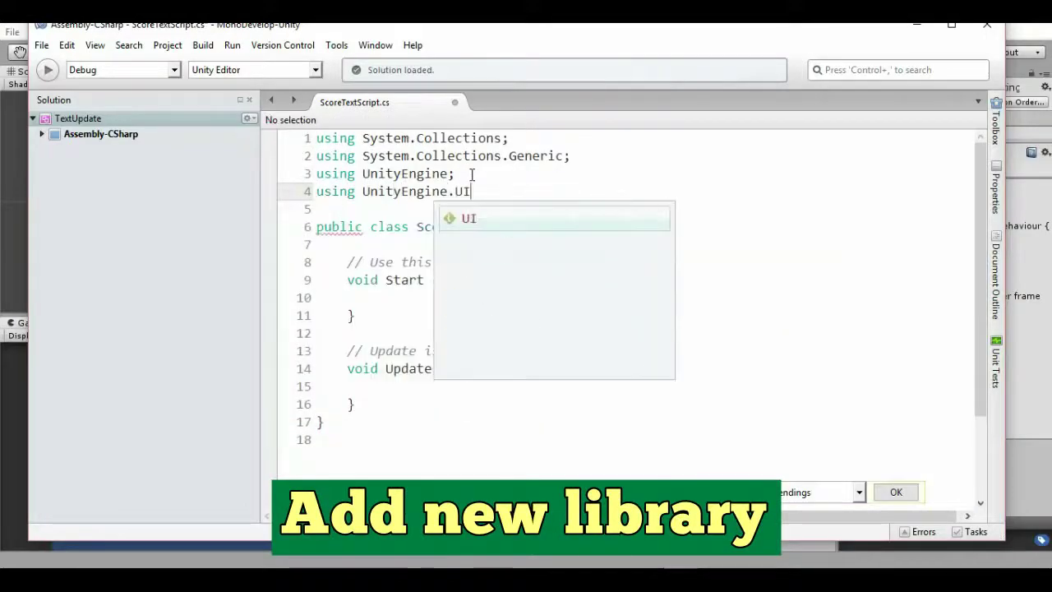
pyautogui.write(';')
pyautogui.click(684, 227)
pyautogui.press('Return')
pyautogui.press('Return')
pyautogui.write('Text text')
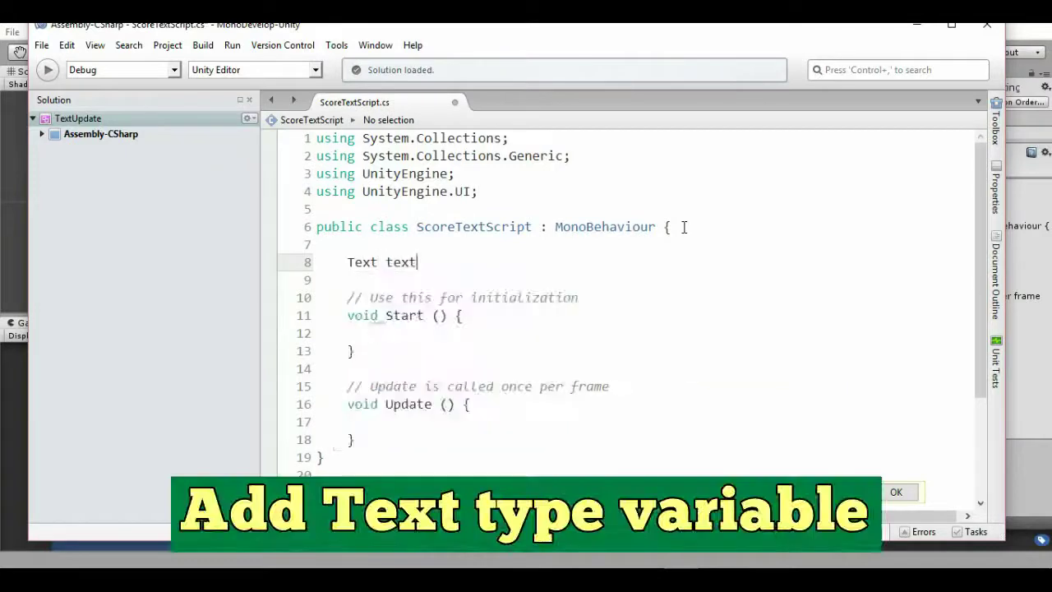
pyautogui.click(442, 333)
pyautogui.write('text')
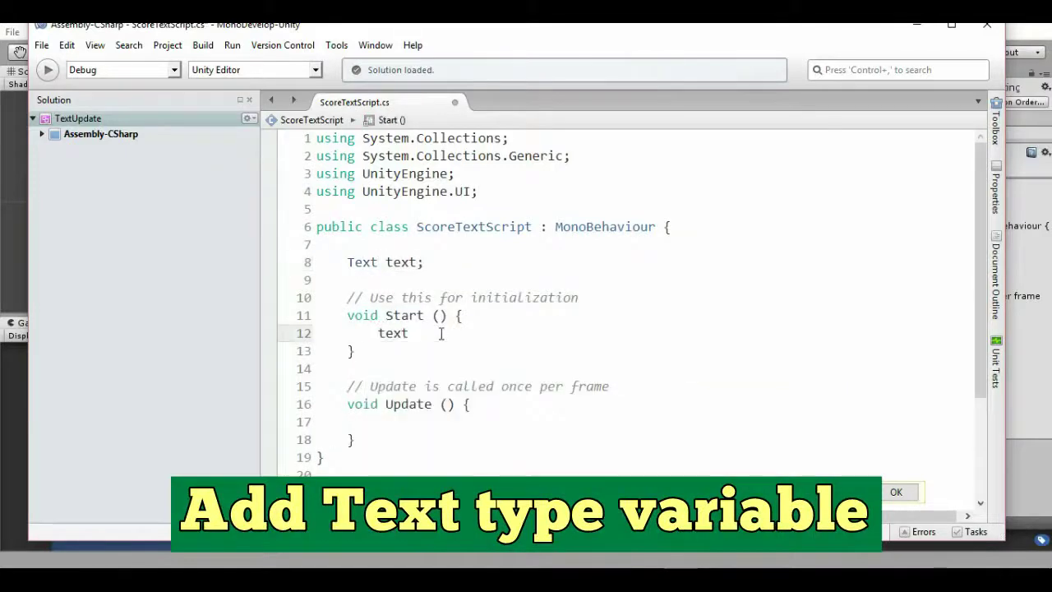
pyautogui.write(' = GetCom')
pyautogui.press('Return')
pyautogui.write('<')
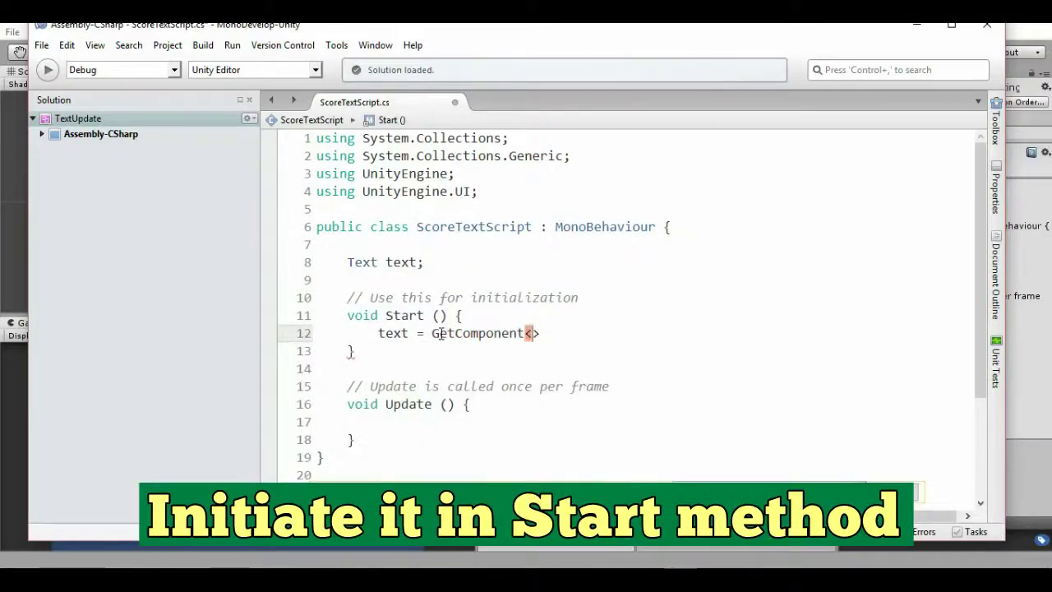
pyautogui.write('Text> ();')
# Set text.text to "Score: " + scoreValue in Update and declare public static int scoreValue
pyautogui.click(413, 419)
pyautogui.write('text')
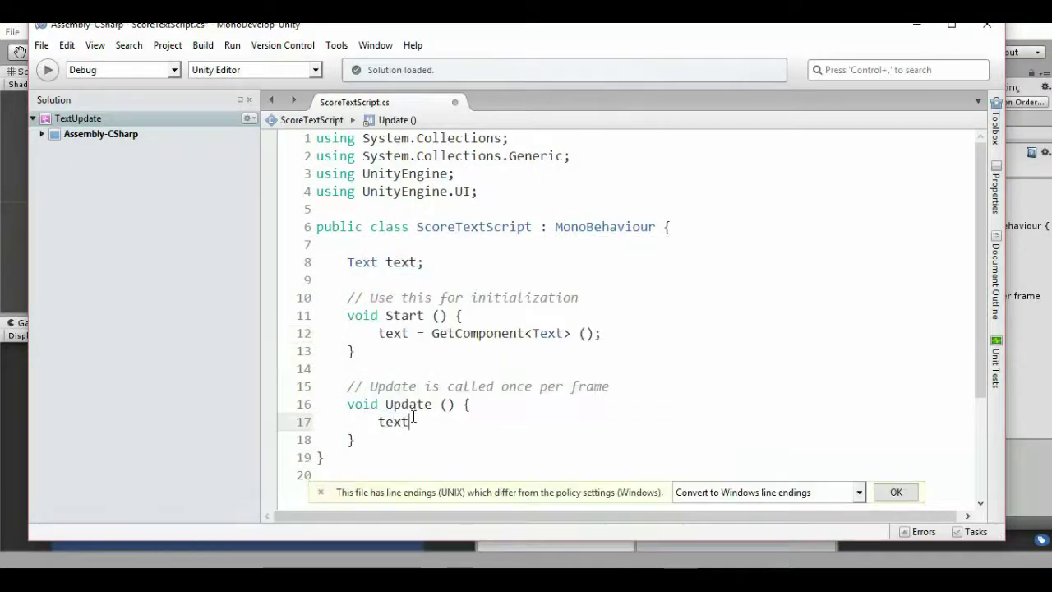
pyautogui.write('.text = "Score: " + ')
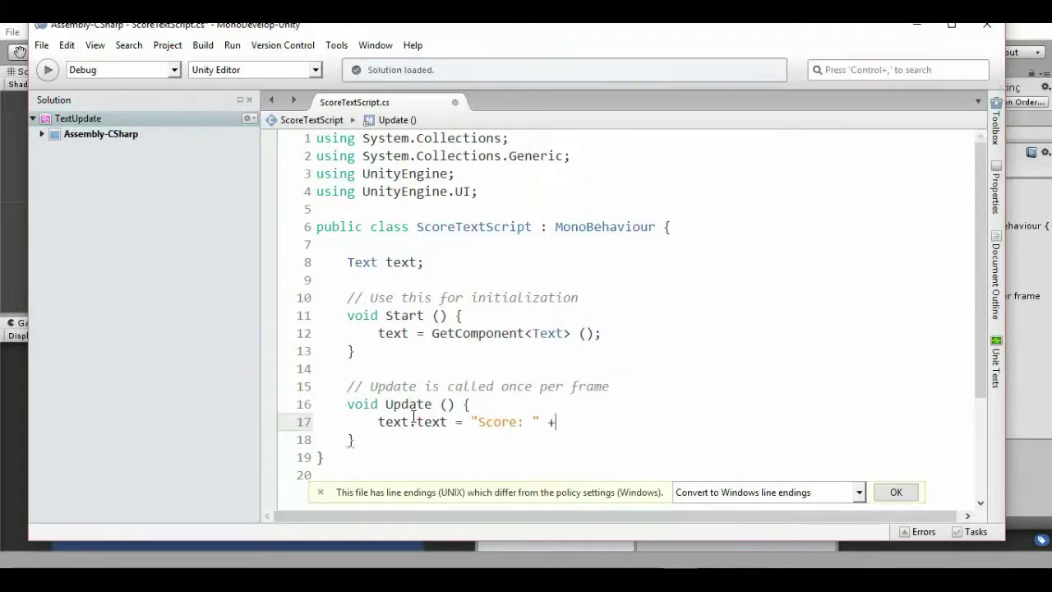
pyautogui.write('scoreValue')
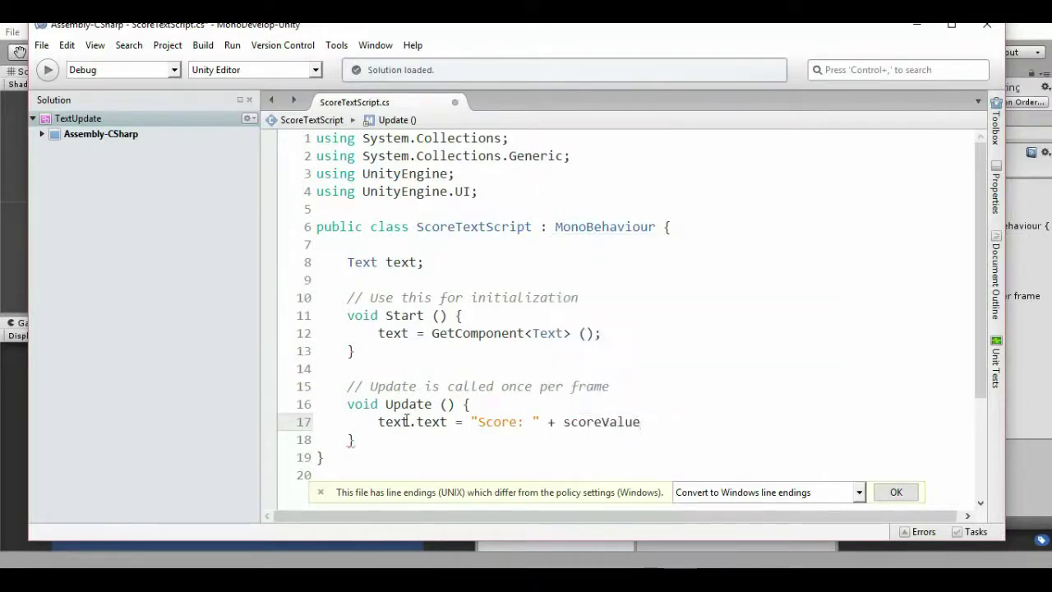
pyautogui.click(424, 260)
pyautogui.press('Return')
pyautogui.write('publ')
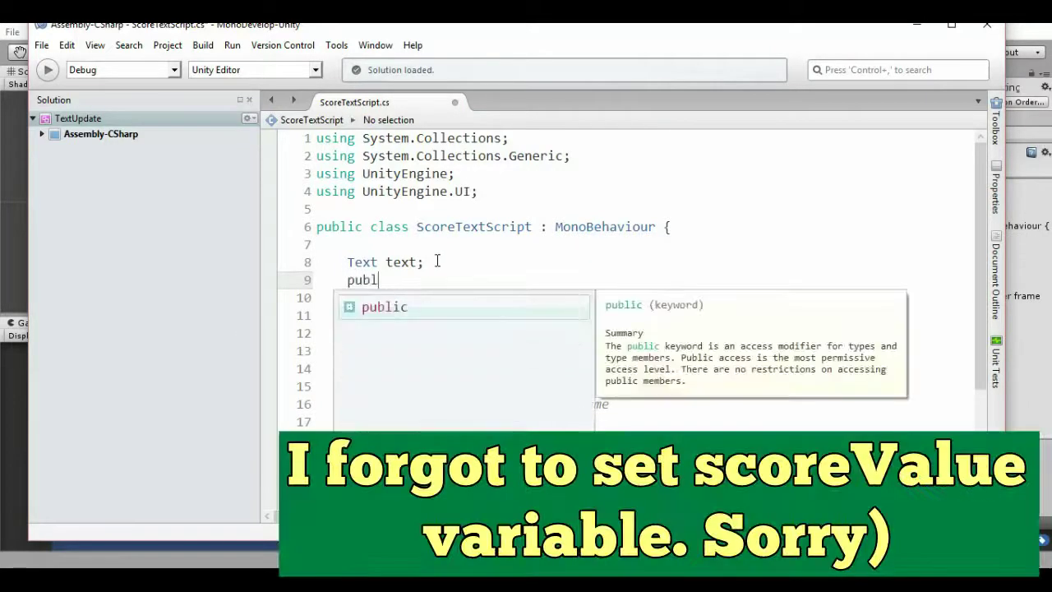
pyautogui.write('ic static int sc')
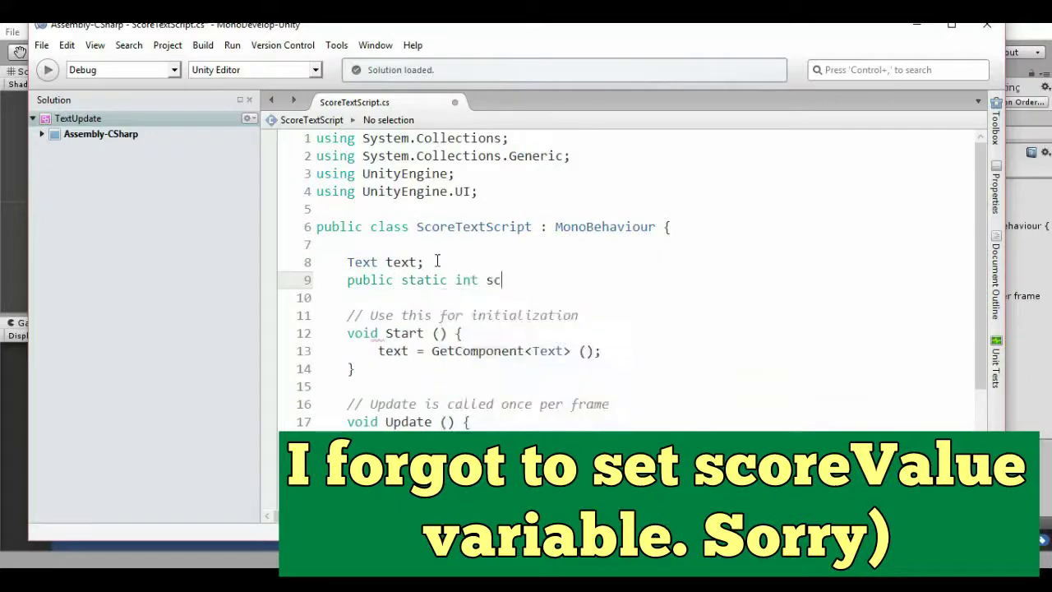
pyautogui.write('oreValue;')
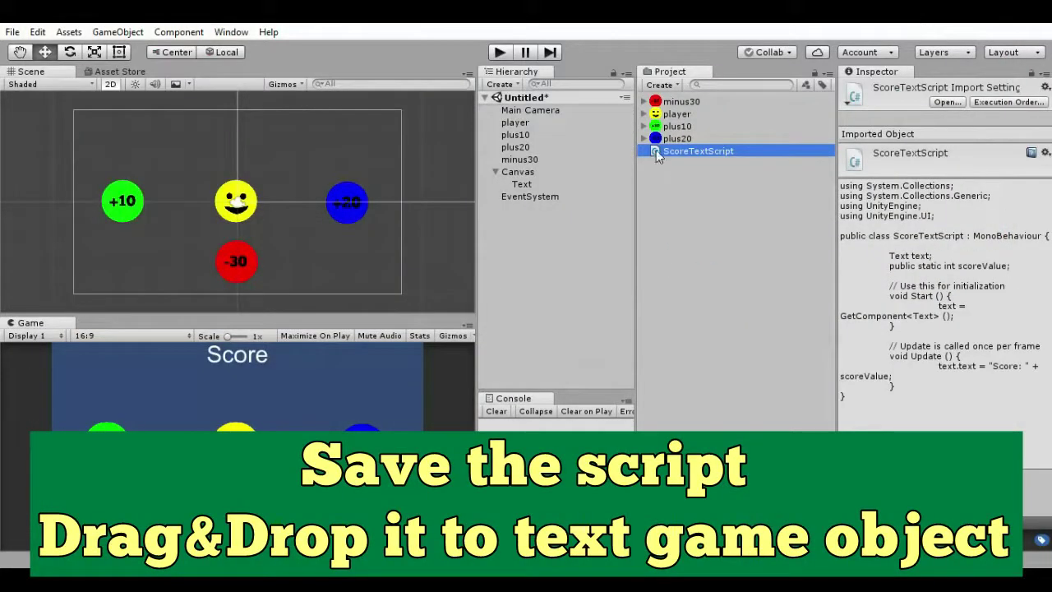
# Attach ScoreTextScript to the Text object, then create a C# script named PlayerScript
pyautogui.moveTo(656, 151)
pyautogui.mouseDown()
pyautogui.moveTo(537, 203)
pyautogui.moveTo(526, 185)
pyautogui.mouseUp()
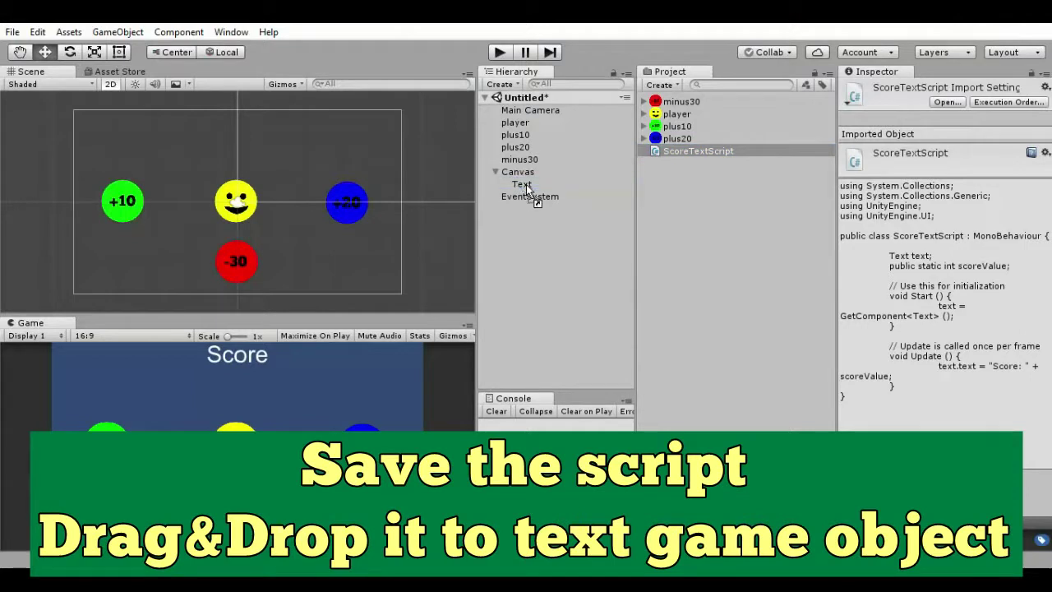
pyautogui.moveTo(526, 184); pyautogui.dragTo(526, 184)
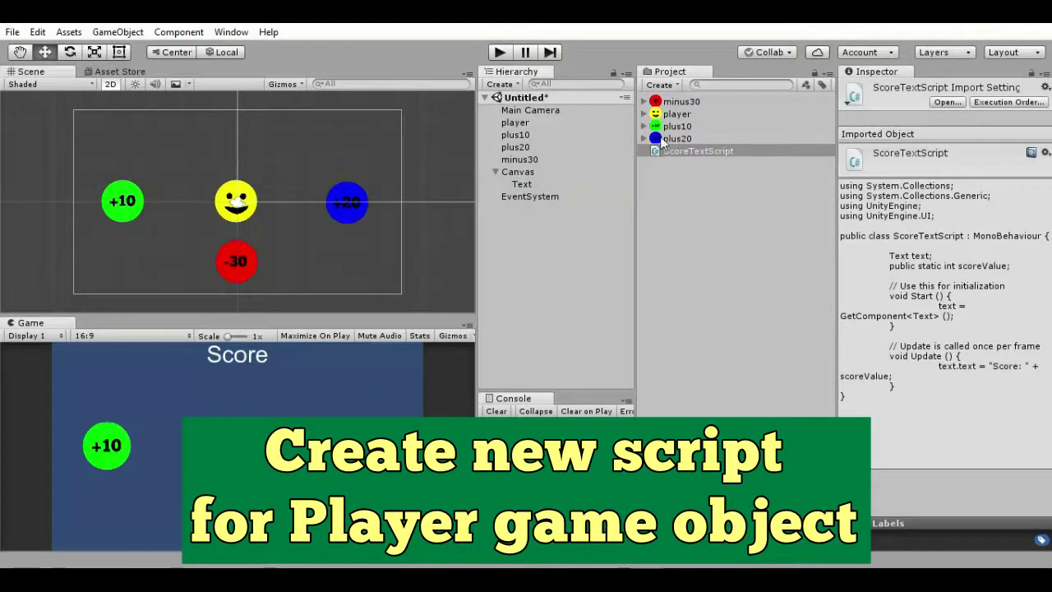
pyautogui.click(659, 85)
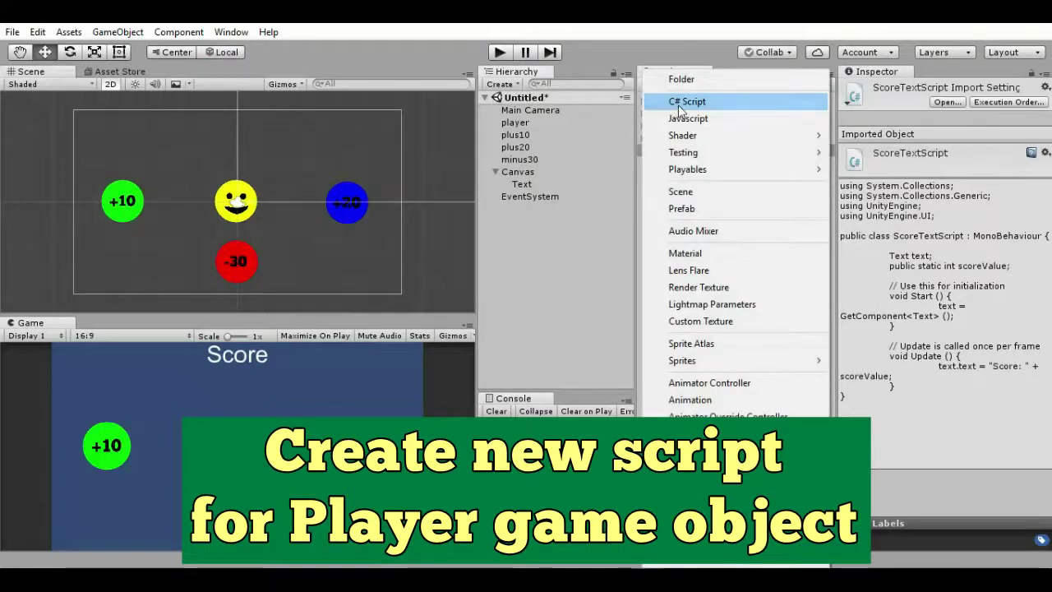
pyautogui.click(679, 103)
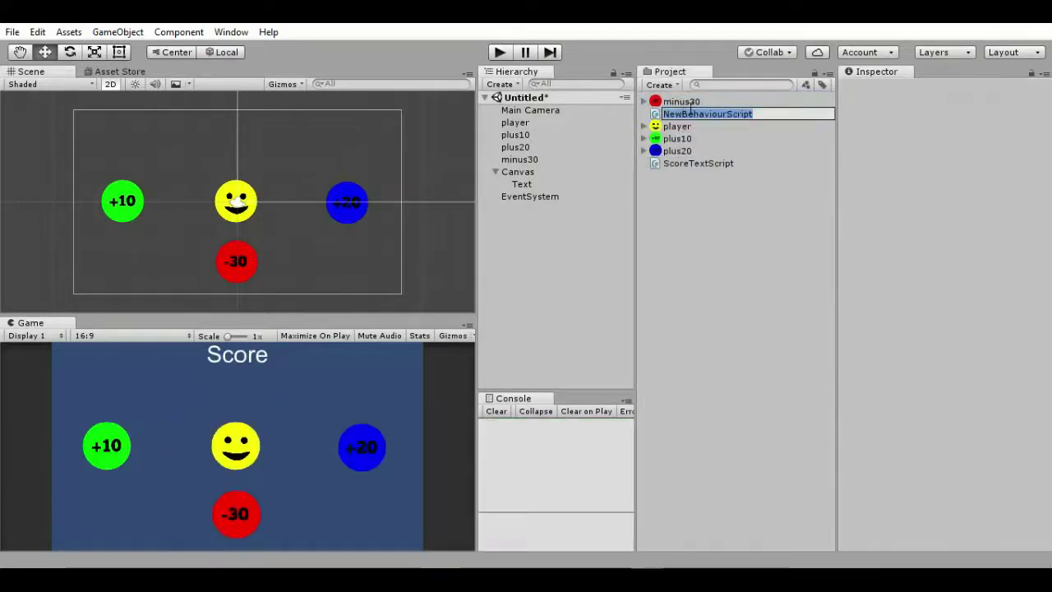
pyautogui.write('Player')
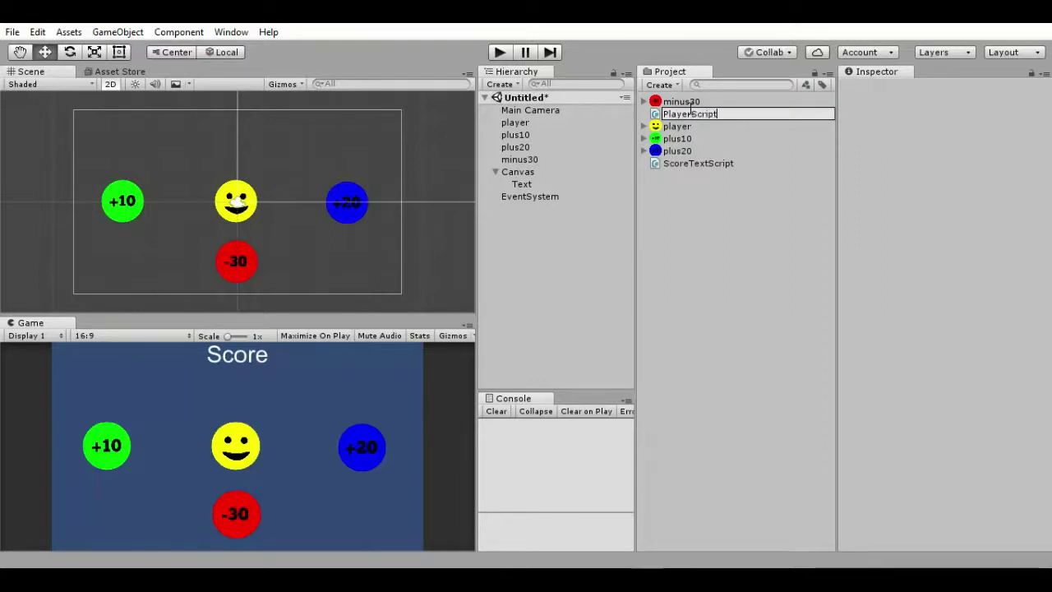
pyautogui.press('Return')
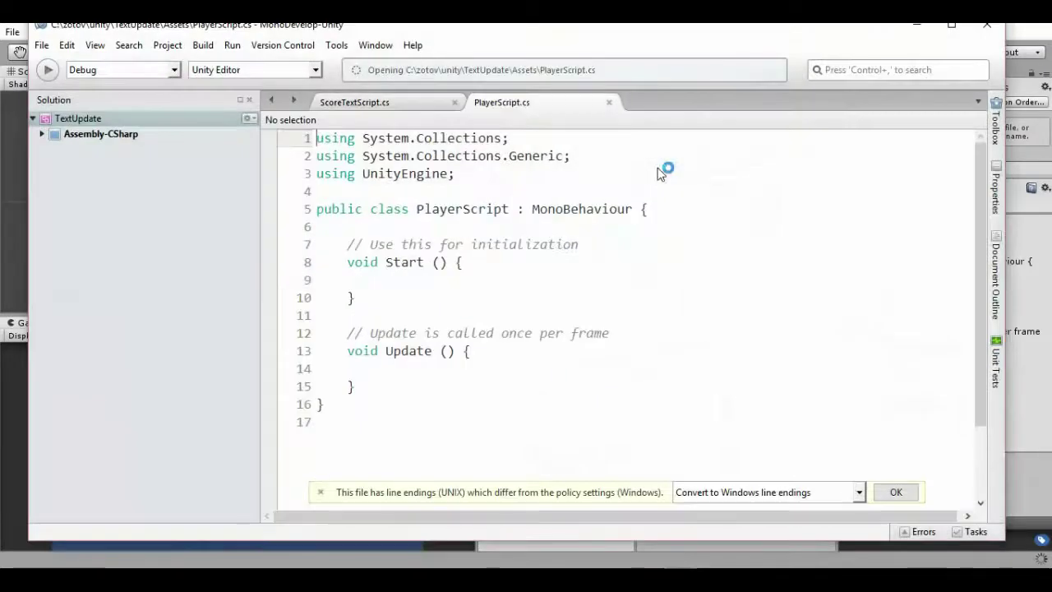
# Declare float dirX, dirY and Rigidbody2D rb, and get the Rigidbody2D in Start
pyautogui.click(657, 209)
pyautogui.press('Return')
pyautogui.press('Return')
pyautogui.write('float')
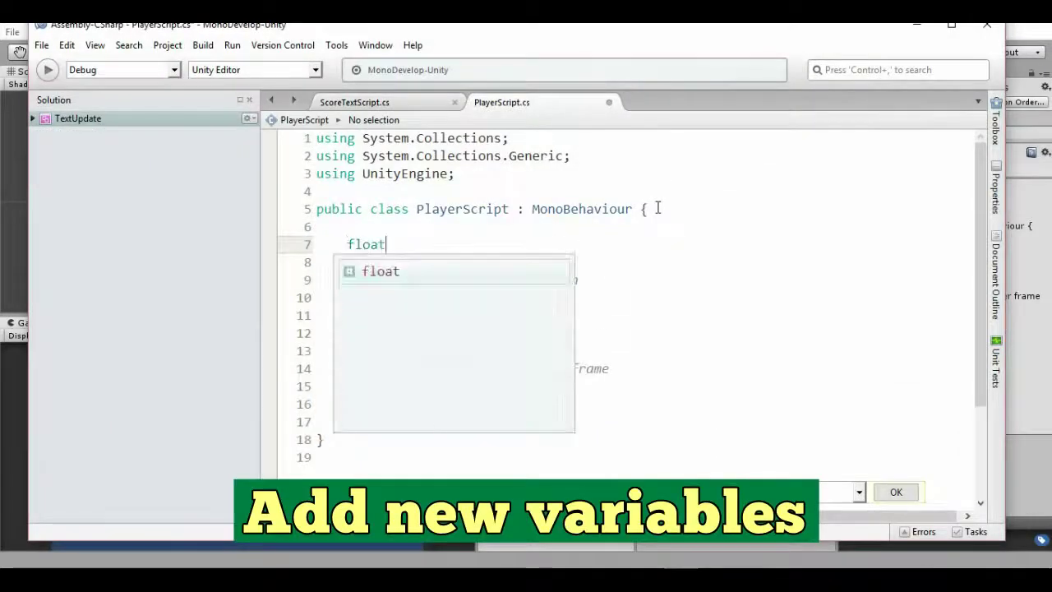
pyautogui.write(' dirX, dirY')
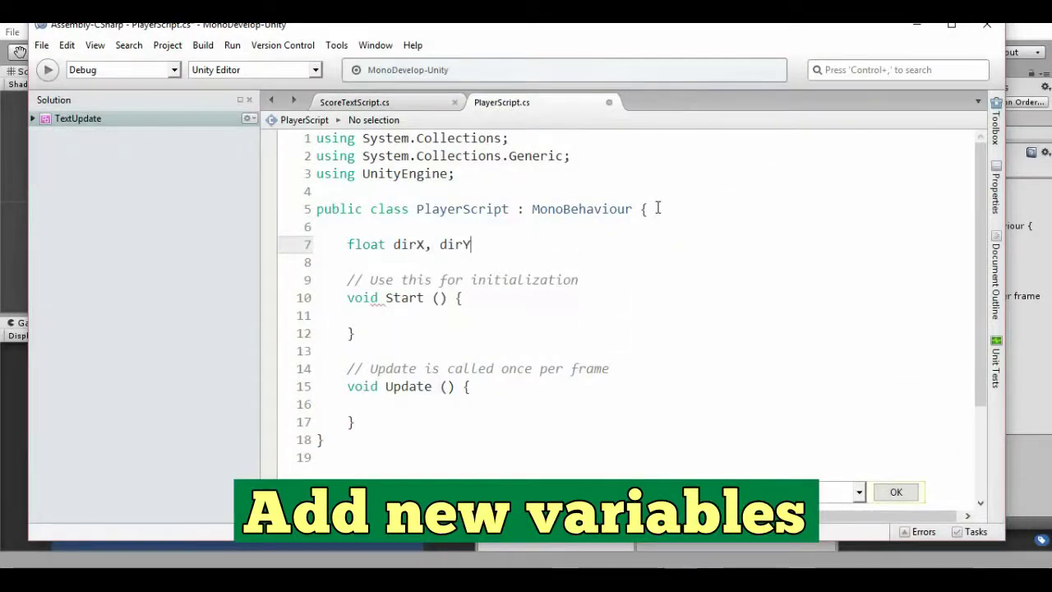
pyautogui.write(';')
pyautogui.press('Return')
pyautogui.write('Rigidbody2D rb')
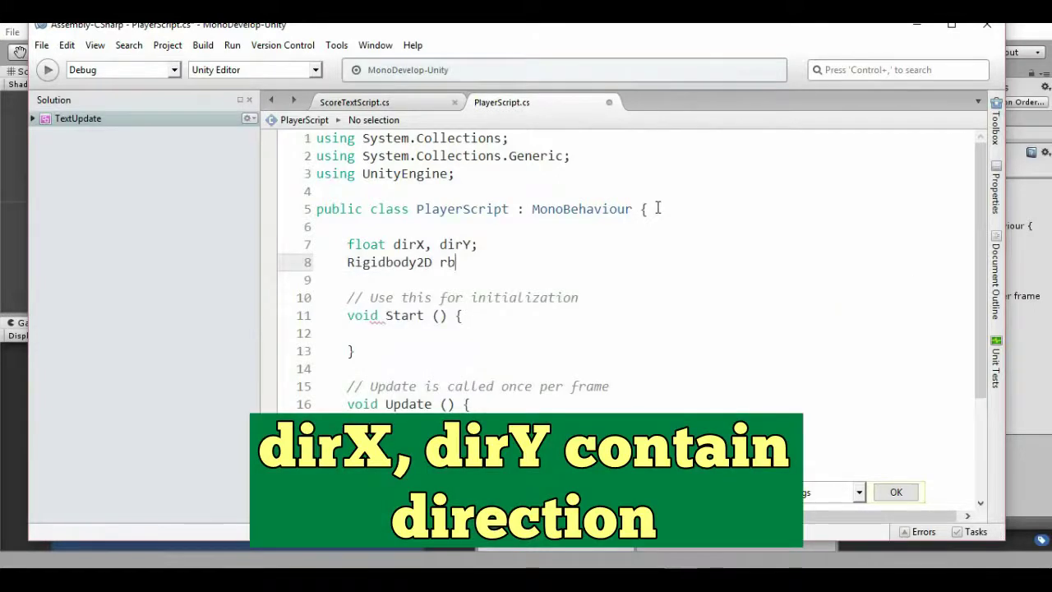
pyautogui.write(';')
pyautogui.click(435, 333)
pyautogui.write('rb = Get')
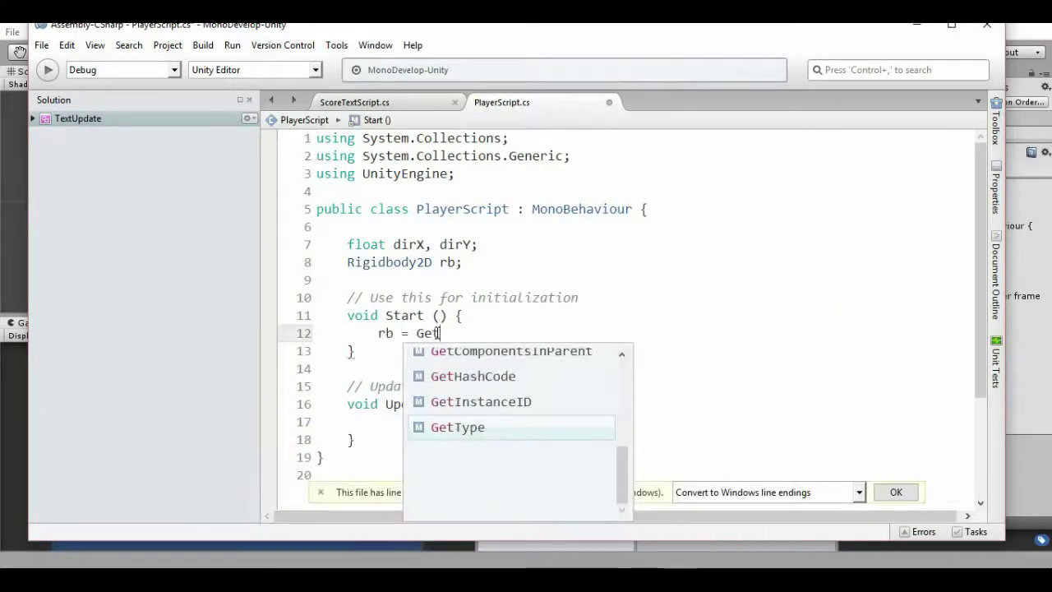
pyautogui.write('Component<Rigidbody2D>')
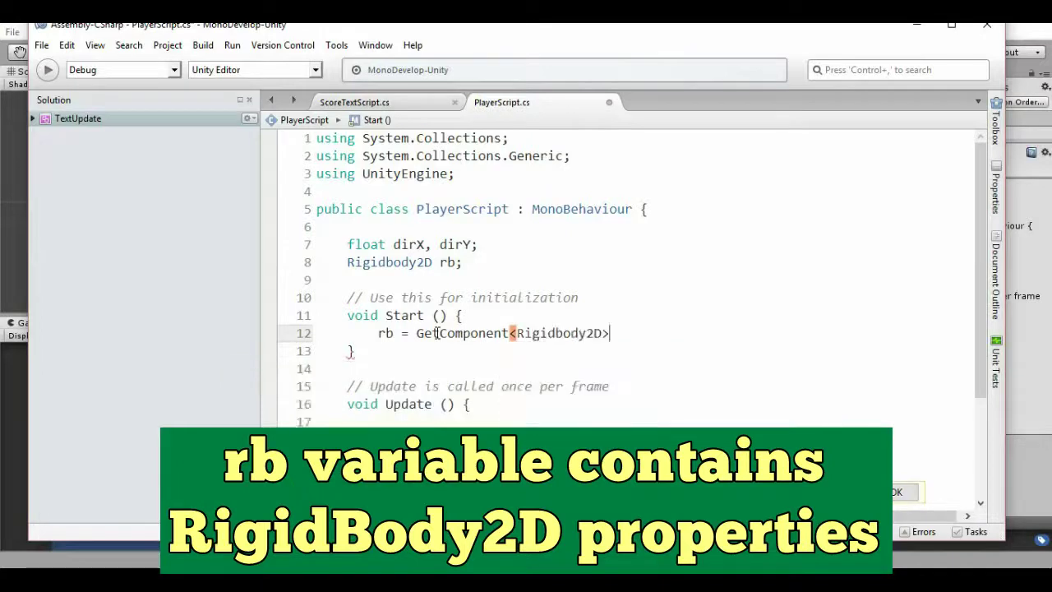
pyautogui.write(' ();')
# Rename Update to FixedUpdate, reading Horizontal/Vertical axes and setting rb.velocity to a Vector2 times 10
pyautogui.click(385, 404)
pyautogui.write('Fixed')
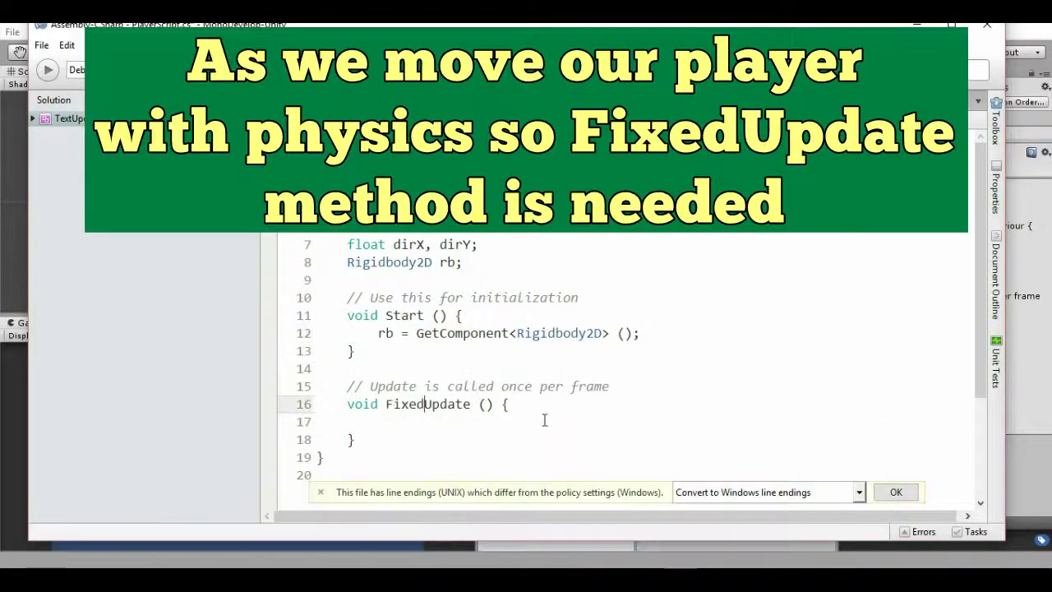
pyautogui.click(427, 418)
pyautogui.write('dirX =')
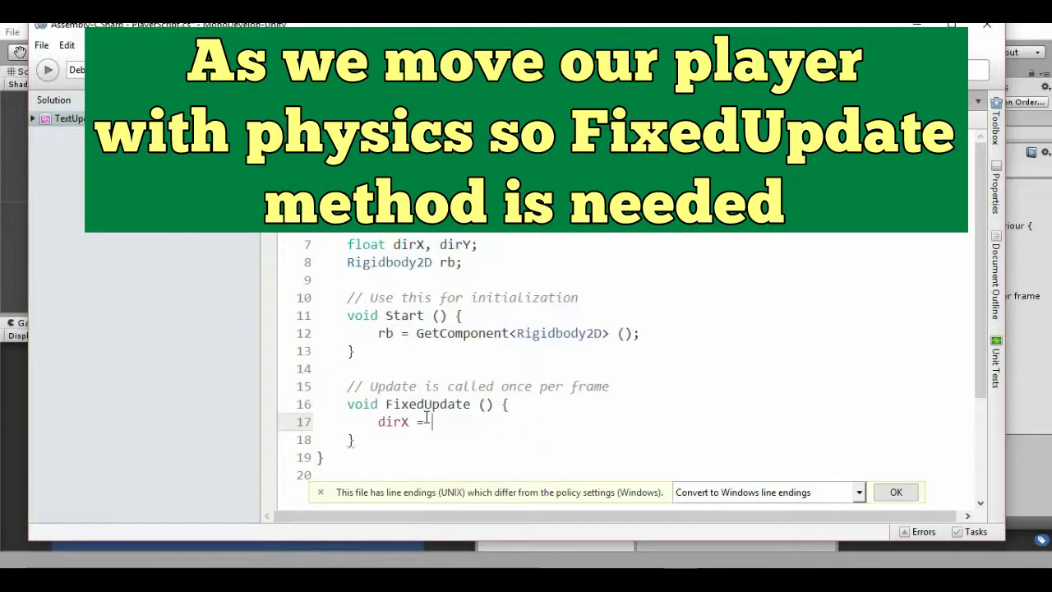
pyautogui.write(' Input.G')
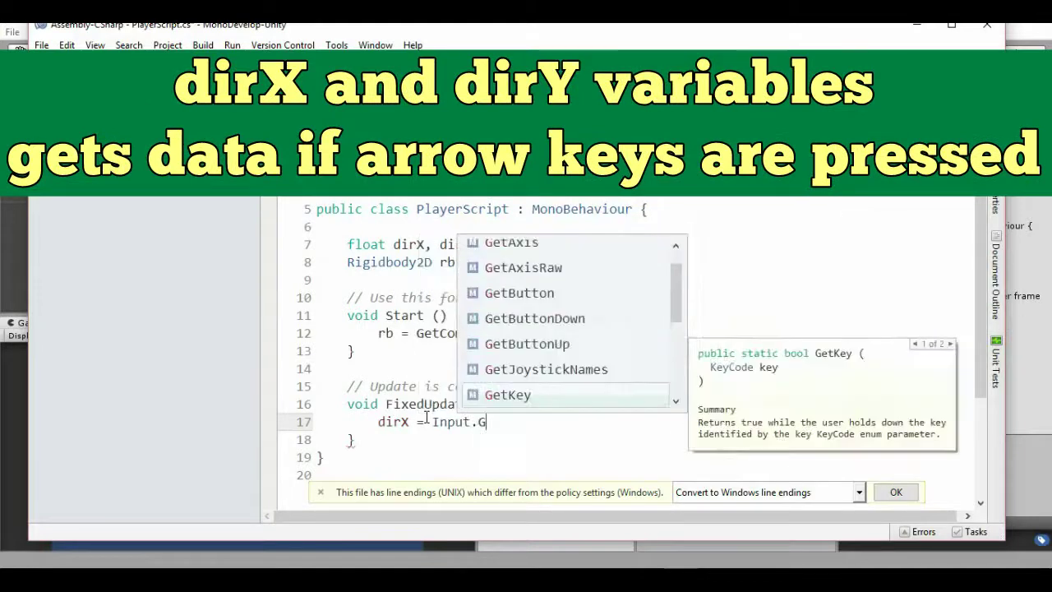
pyautogui.write('etAxis ("')
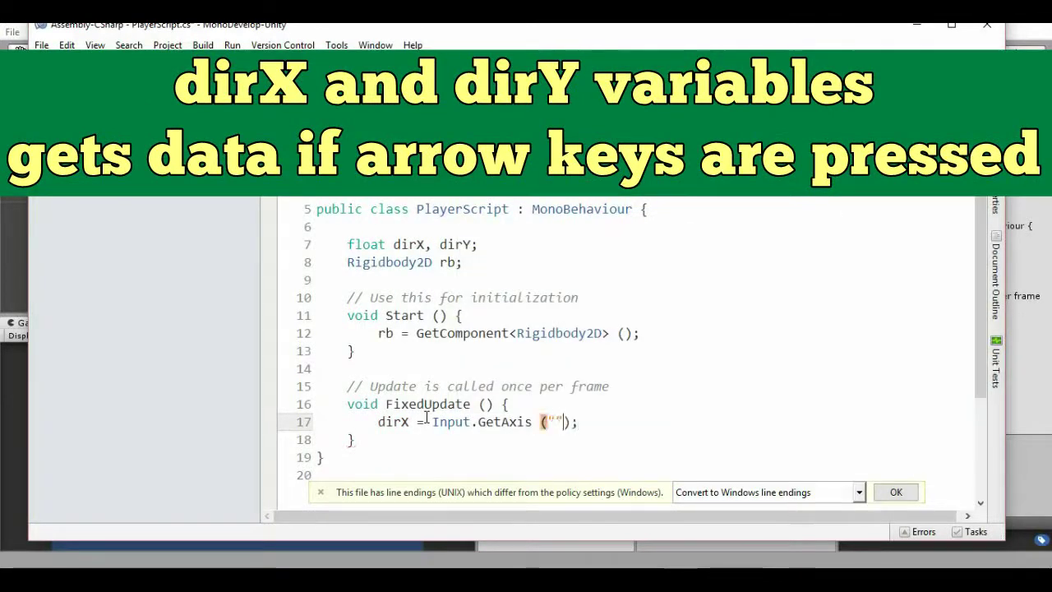
pyautogui.write('Horizontal')
pyautogui.press('End')
pyautogui.press('Return')
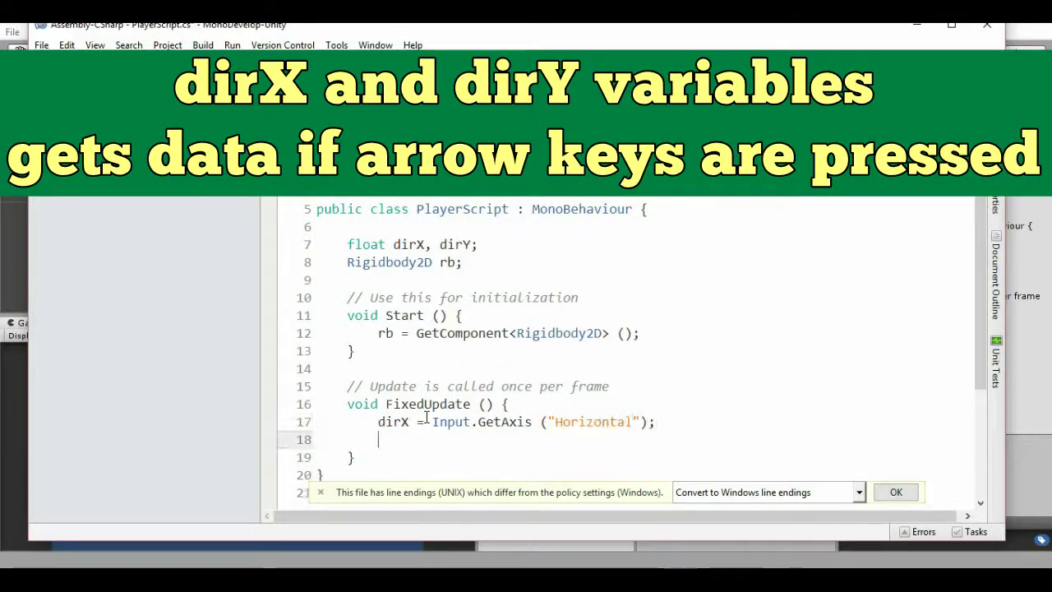
pyautogui.write('dirY = Input.')
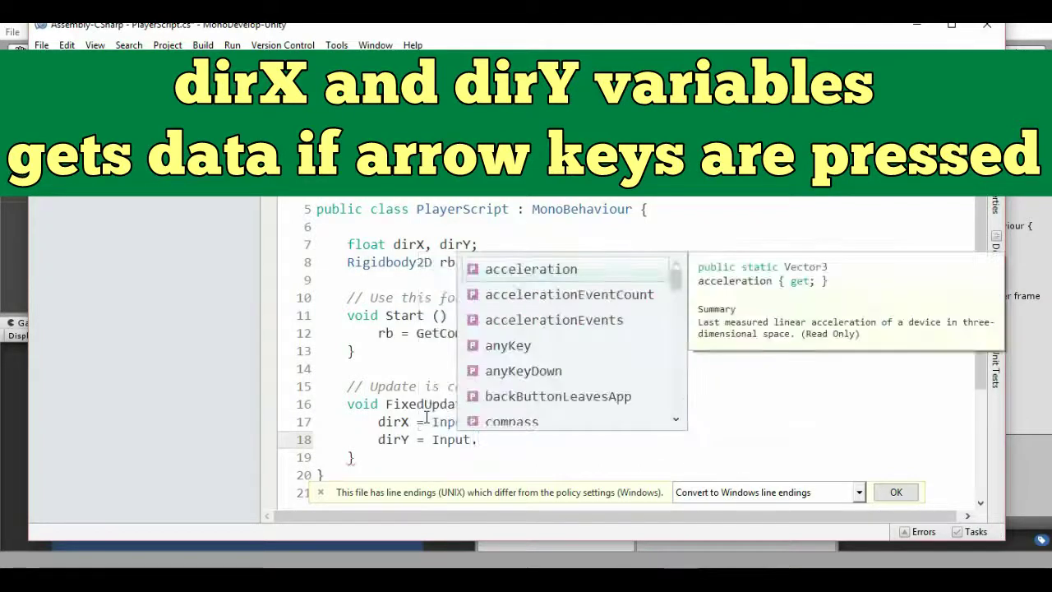
pyautogui.write('GetA(')
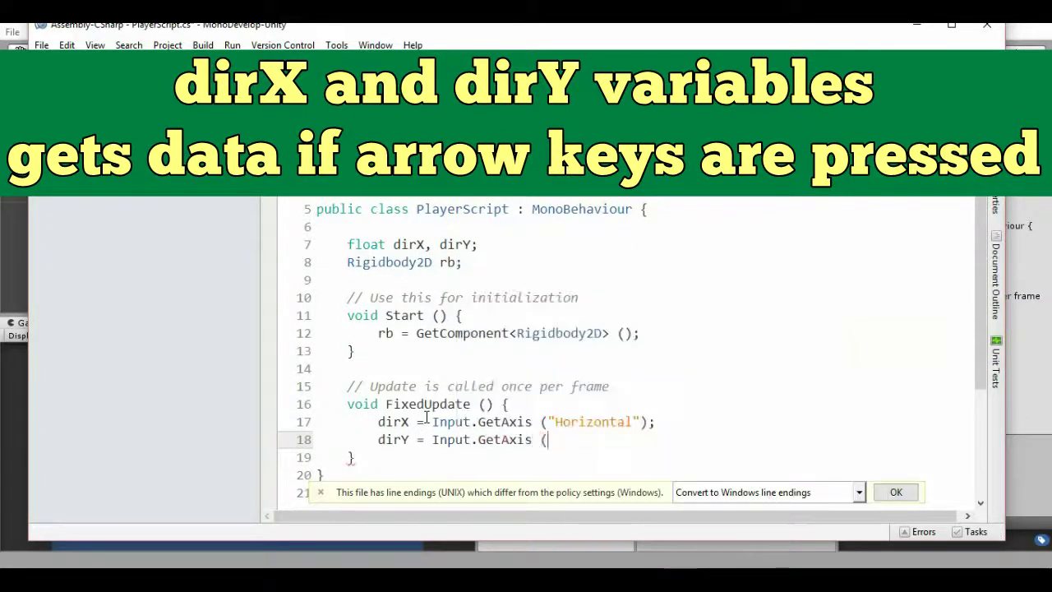
pyautogui.write('"Vertical");')
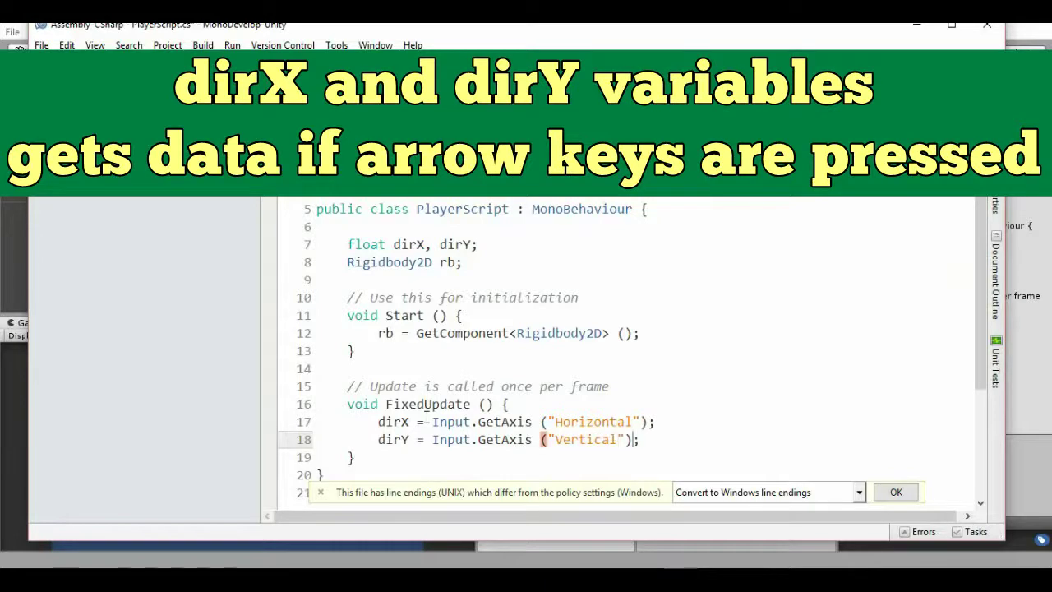
pyautogui.press('End')
pyautogui.press('Return')
pyautogui.write('rb.velocity = ')
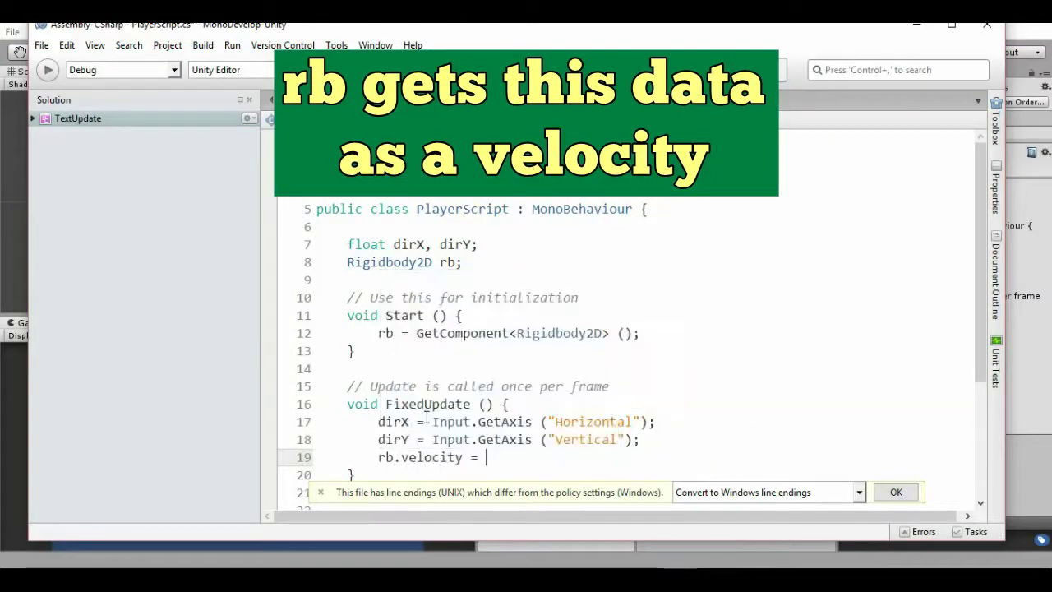
pyautogui.write('new Vector3')
pyautogui.press('BackSpace')
pyautogui.write('2')
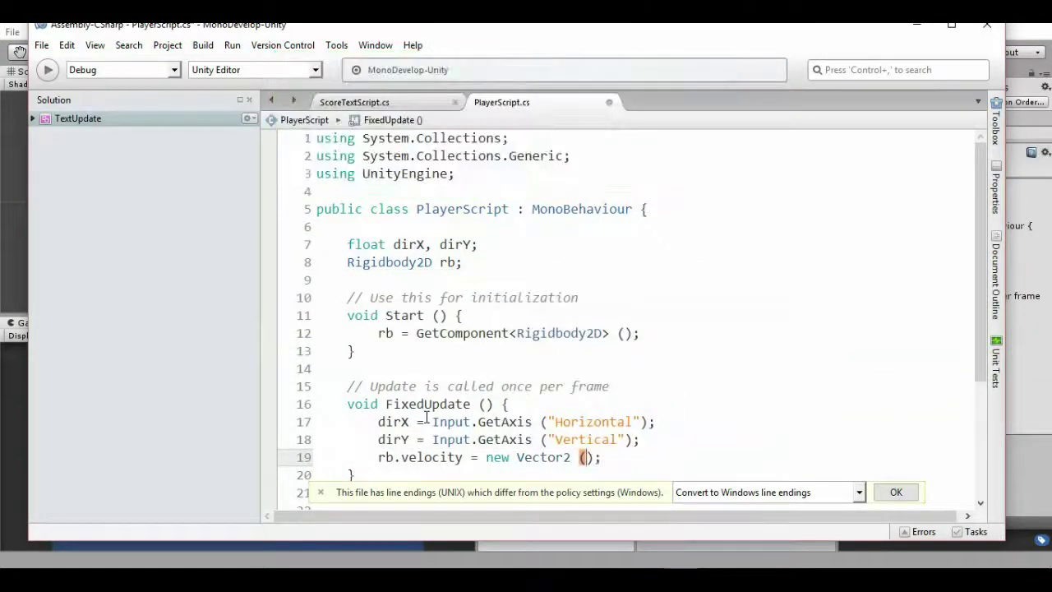
pyautogui.write(' (dirx')
pyautogui.write(', d')
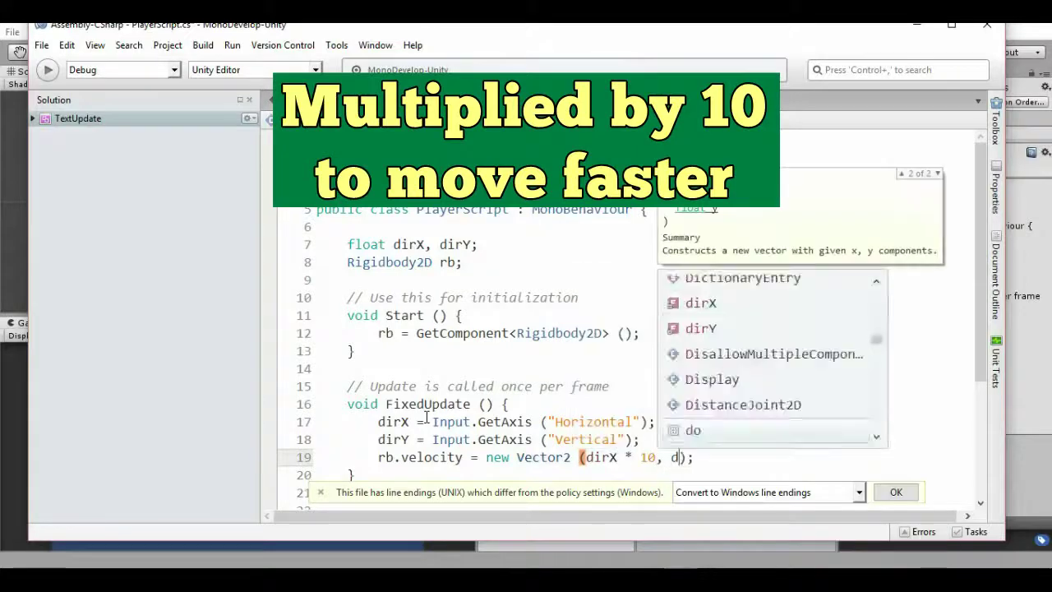
pyautogui.write('irY * 10')
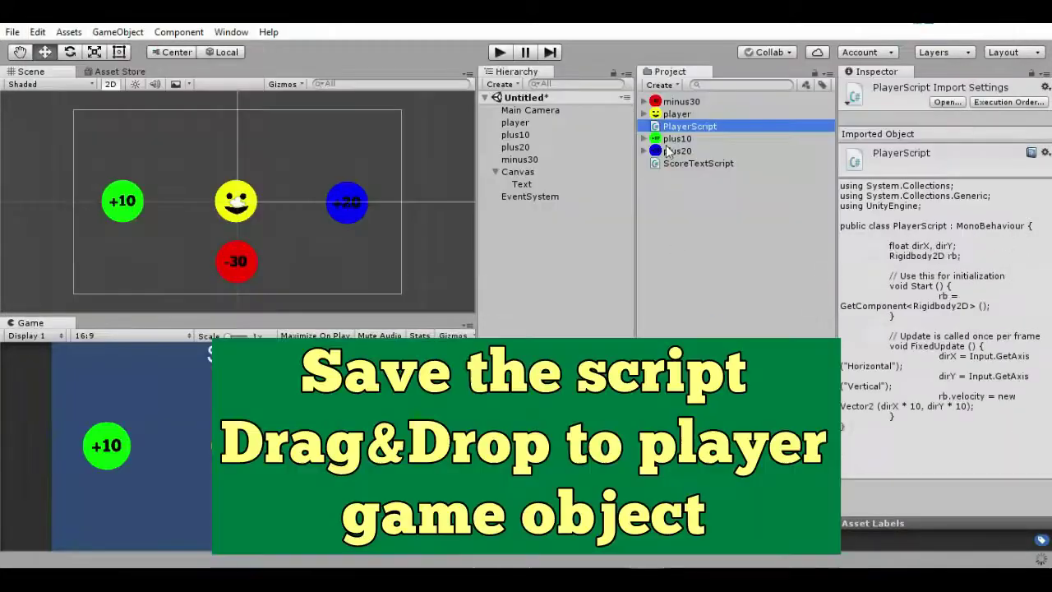
pyautogui.moveTo(689, 126)
pyautogui.mouseDown()
pyautogui.moveTo(548, 167)
pyautogui.moveTo(523, 125)
pyautogui.mouseUp()
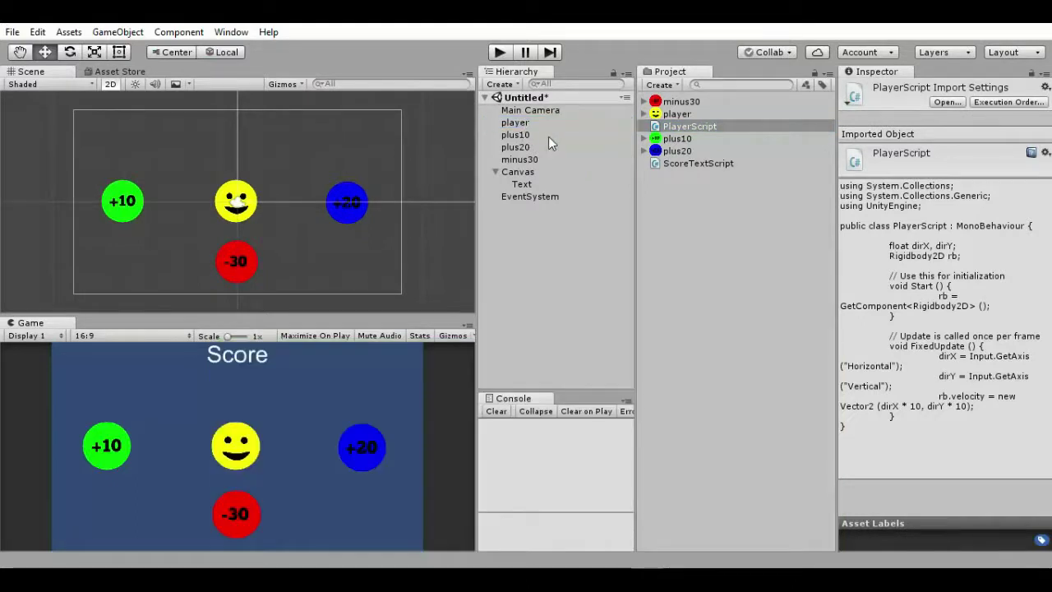
# Create a new C# script asset and name it ScoreUpdateScript
pyautogui.click(666, 86)
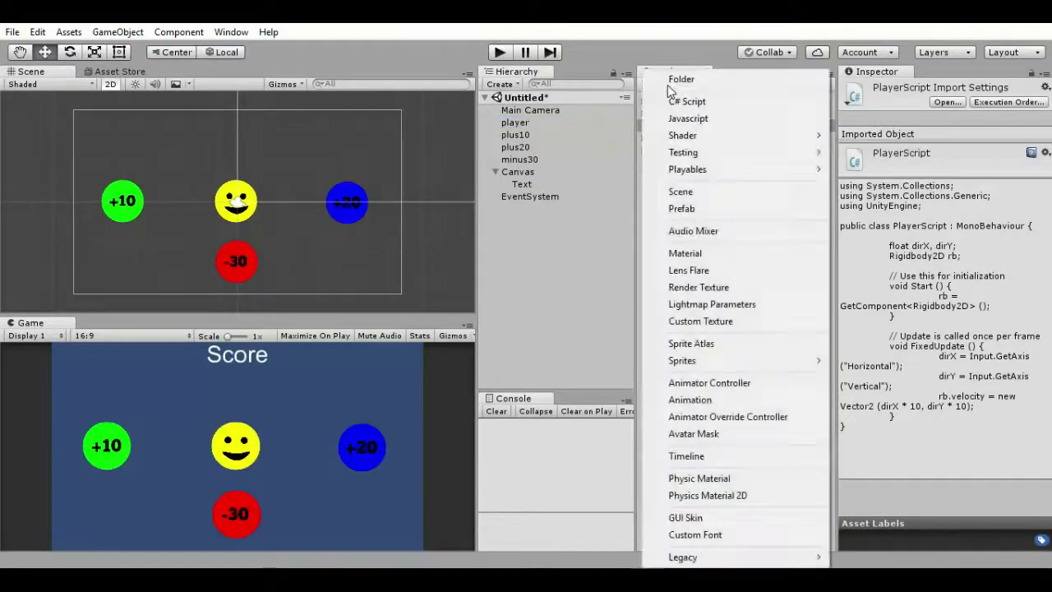
pyautogui.click(689, 102)
pyautogui.write('ScoreUpd')
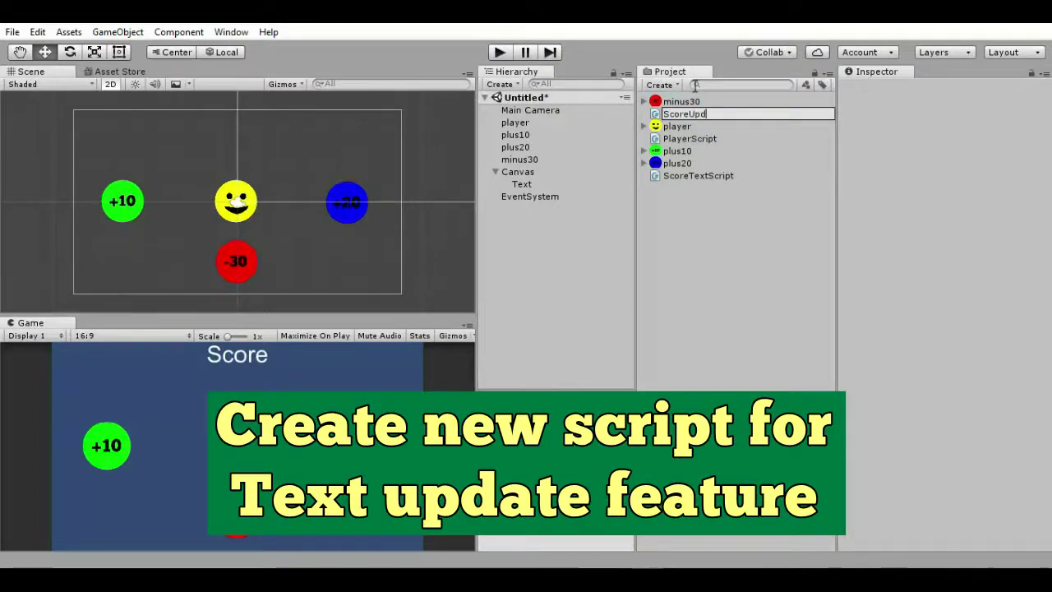
pyautogui.write('ateScript')
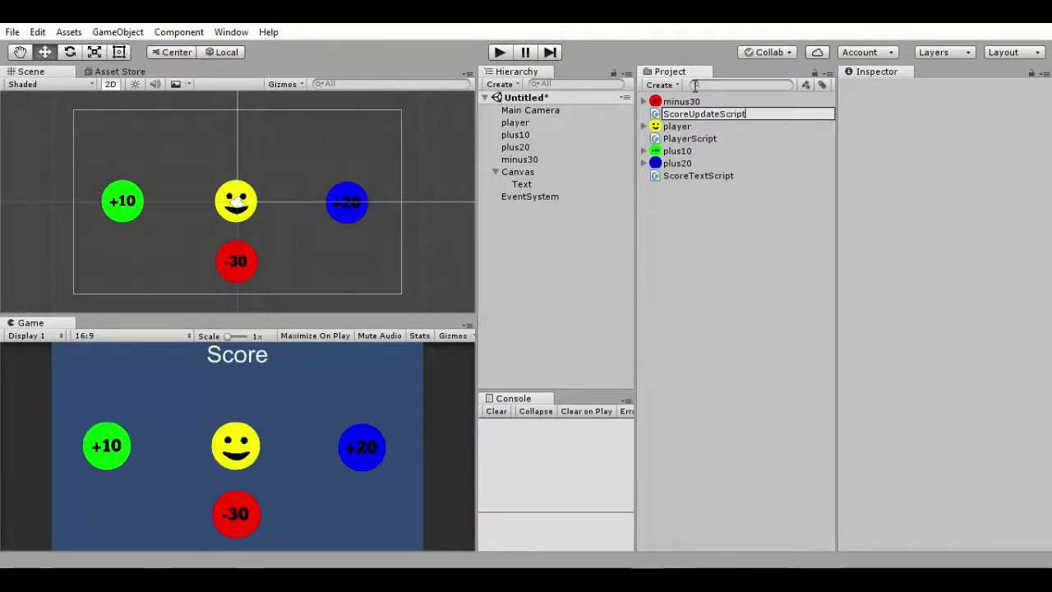
pyautogui.press('Return')
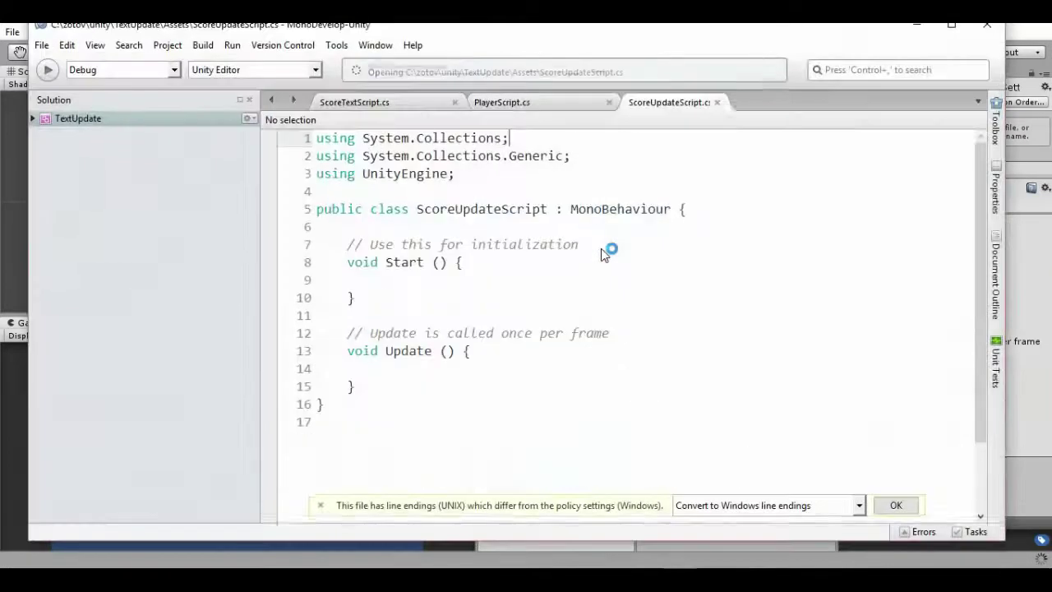
# Replace the default Start and Update methods with an empty OnTriggerEnter2D(Collider2D col) method
pyautogui.moveTo(316, 244); pyautogui.dragTo(393, 376)
pyautogui.press('Delete')
pyautogui.write('void ')
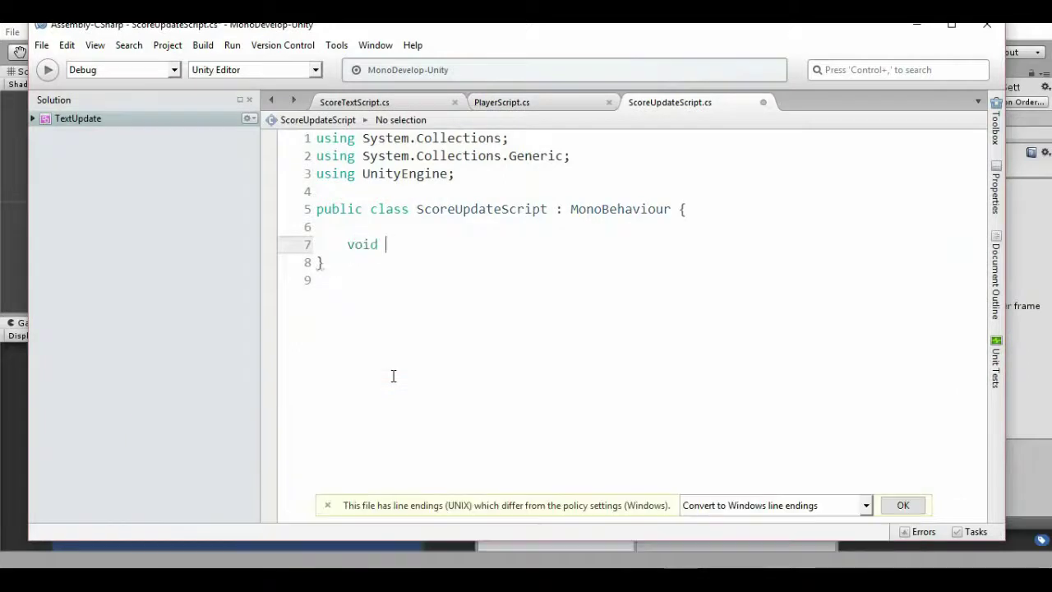
pyautogui.write('OnTriggerEnter')
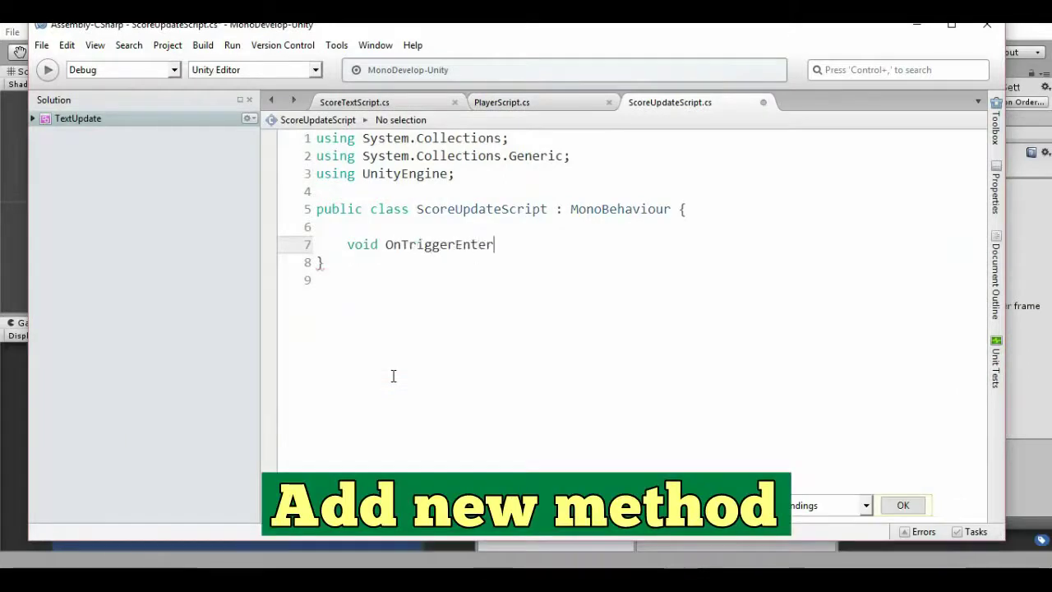
pyautogui.write('2D (Collider2D')
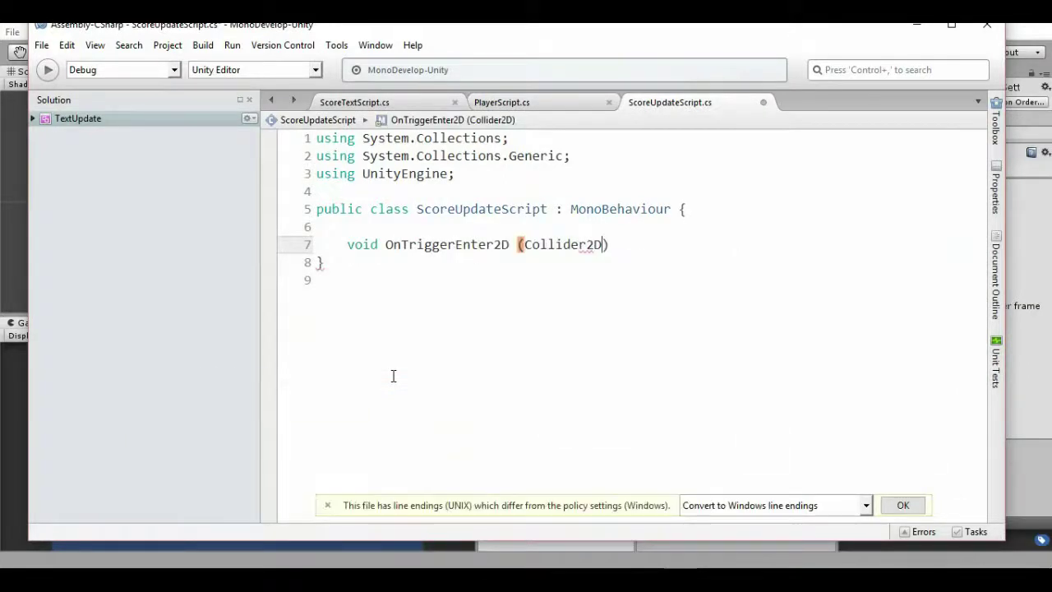
pyautogui.write(')col')
pyautogui.press('BackSpace')
pyautogui.press('BackSpace')
pyautogui.press('BackSpace')
pyautogui.press('Return')
pyautogui.write('{')
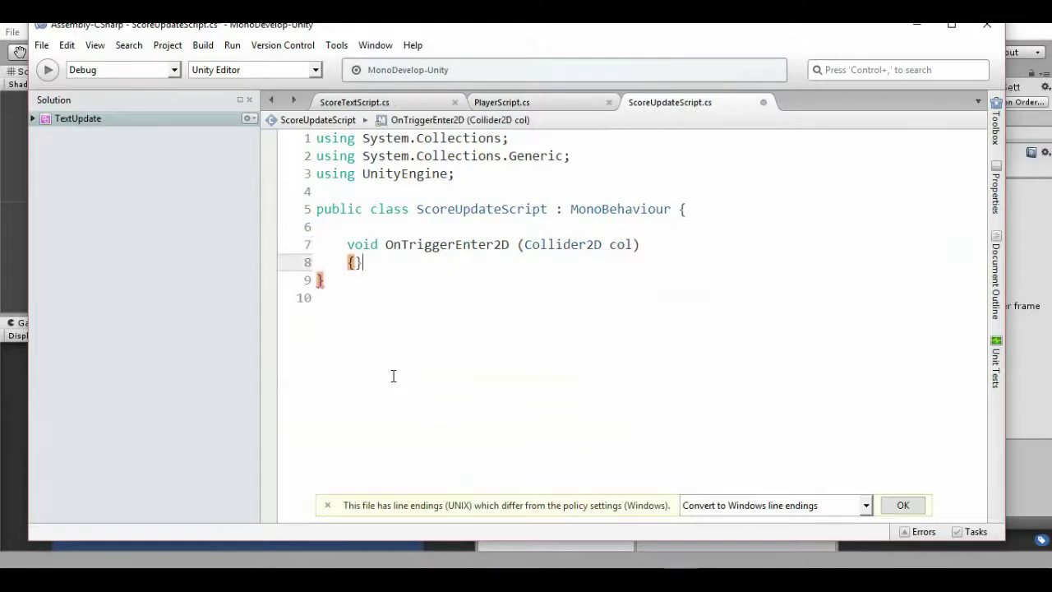
pyautogui.press('Return')
# Add a switch on (this.gameObject.name) with an empty body inside the method
pyautogui.write('switch ')
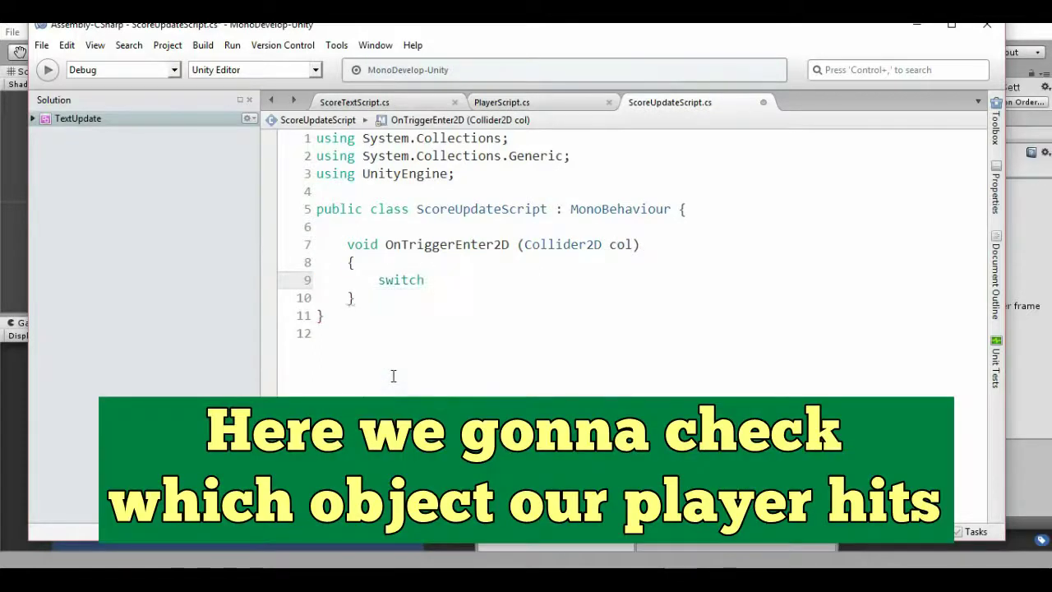
pyautogui.write('this.game')
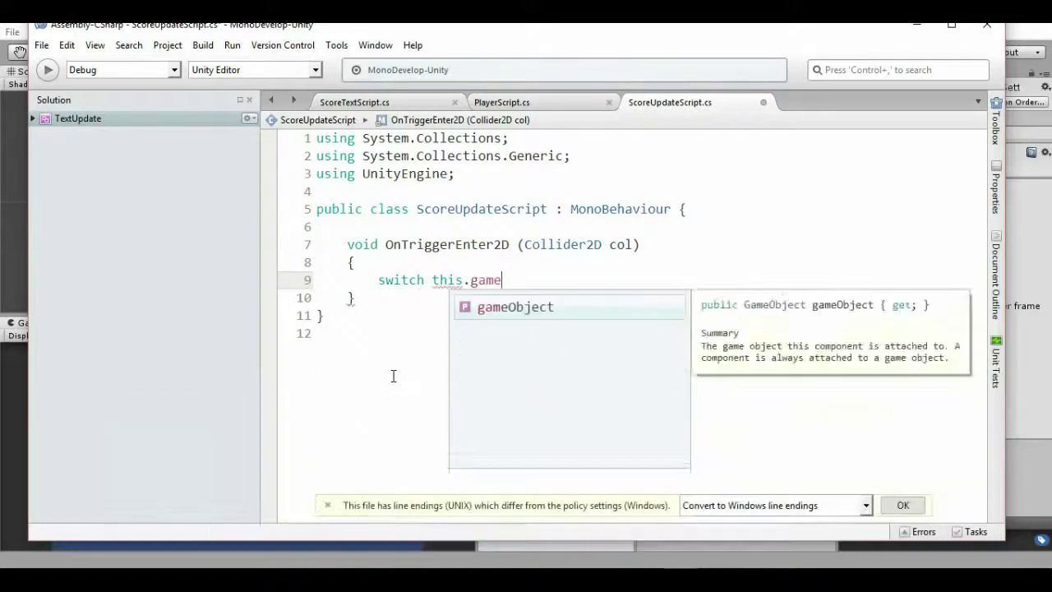
pyautogui.write('Object.name')
pyautogui.press('Escape')
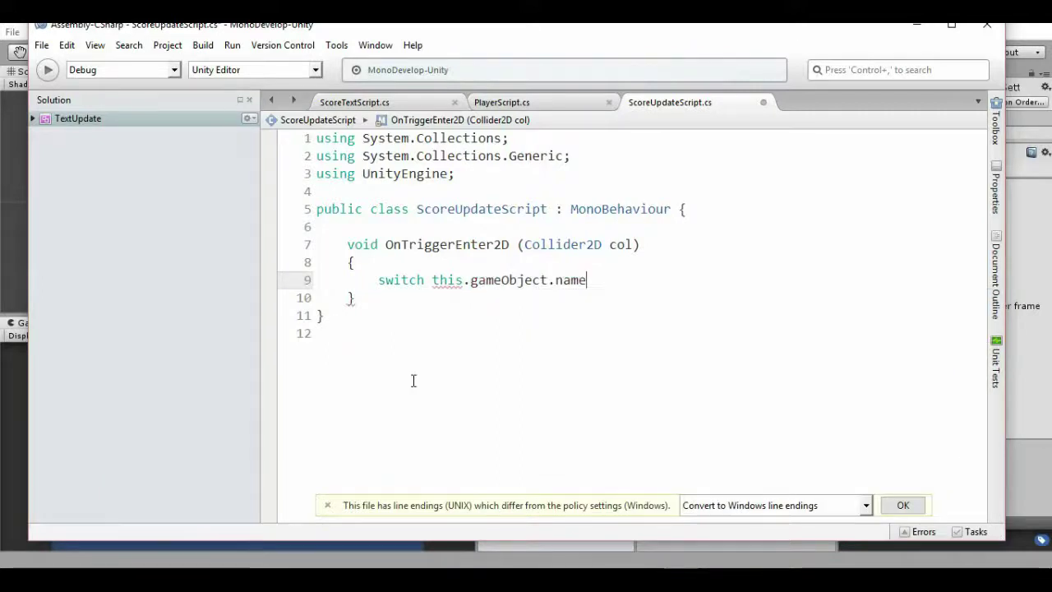
pyautogui.click(428, 281)
pyautogui.write('(')
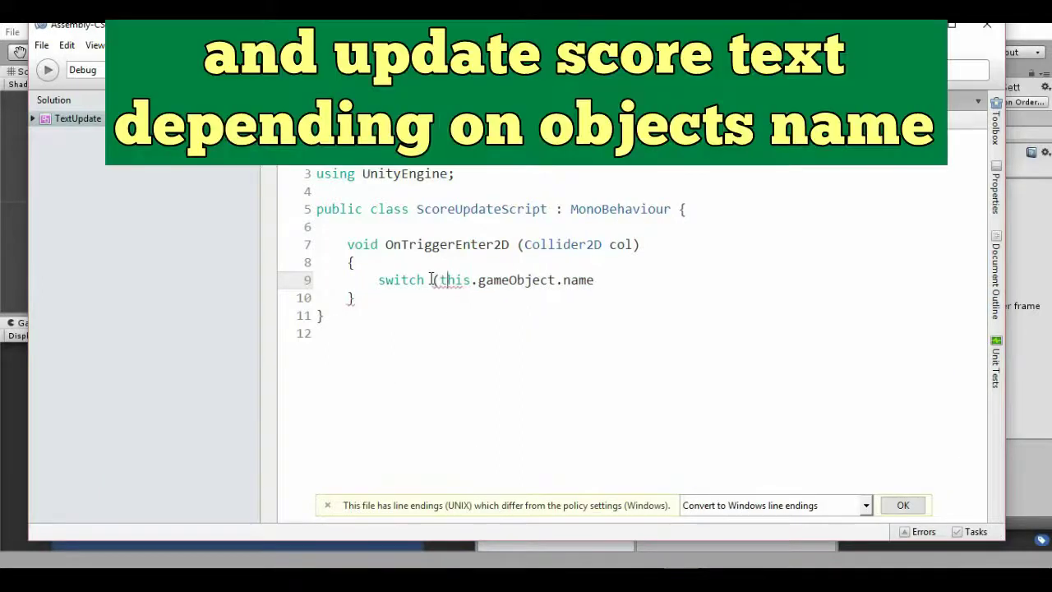
pyautogui.write(')')
pyautogui.press('Return')
pyautogui.write('{')
pyautogui.press('Return')
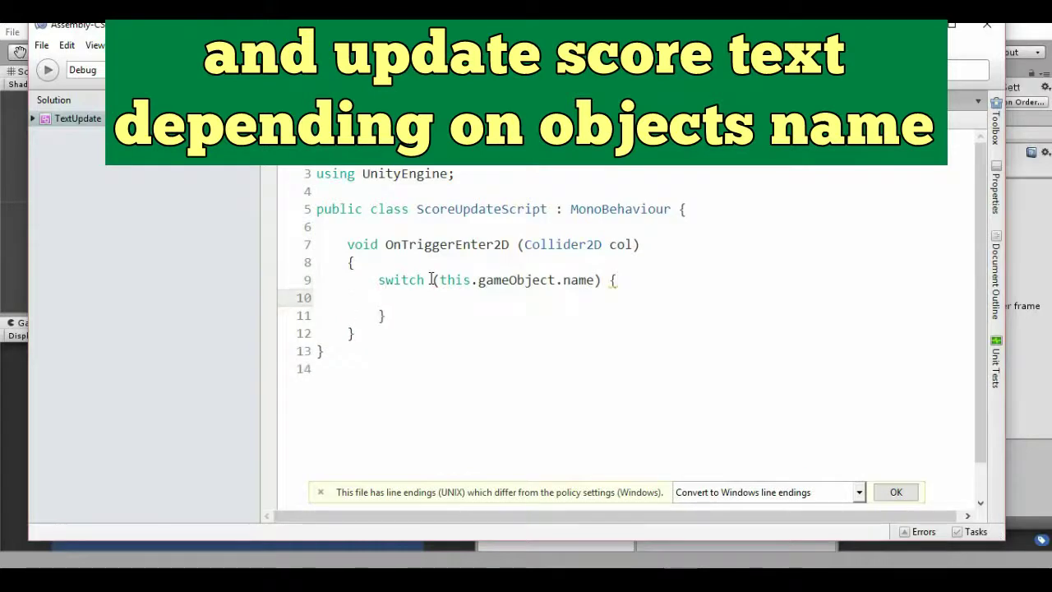
# Maximize the code editor and add a plus10 case adding 10 to ScoreTextScript.scoreValue, then break
pyautogui.write('case')
pyautogui.moveTo(543, 31); pyautogui.dragTo(549, 230)
pyautogui.doubleClick(549, 230)
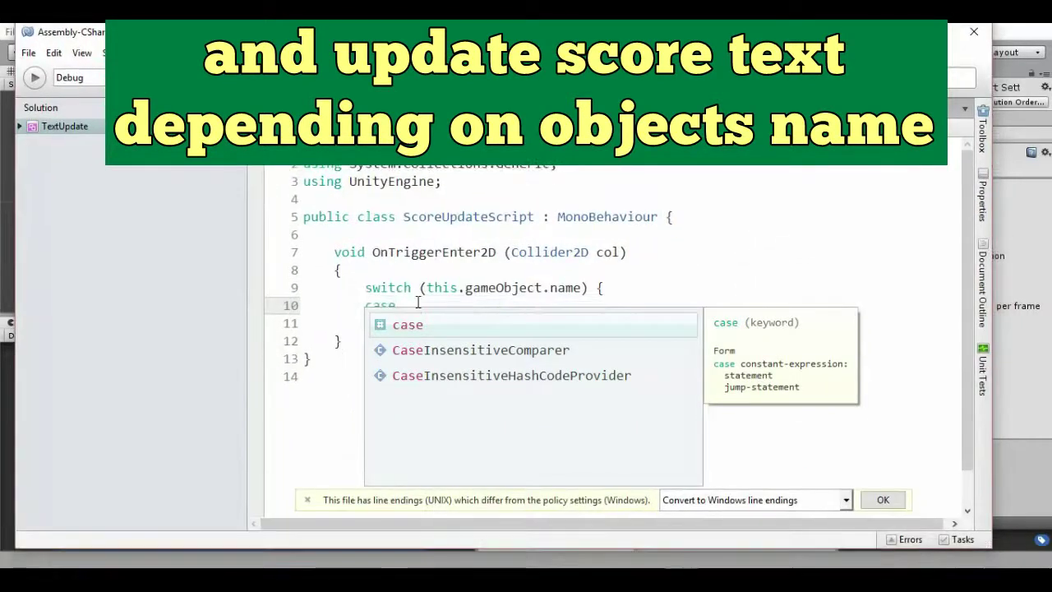
pyautogui.write('"plus10')
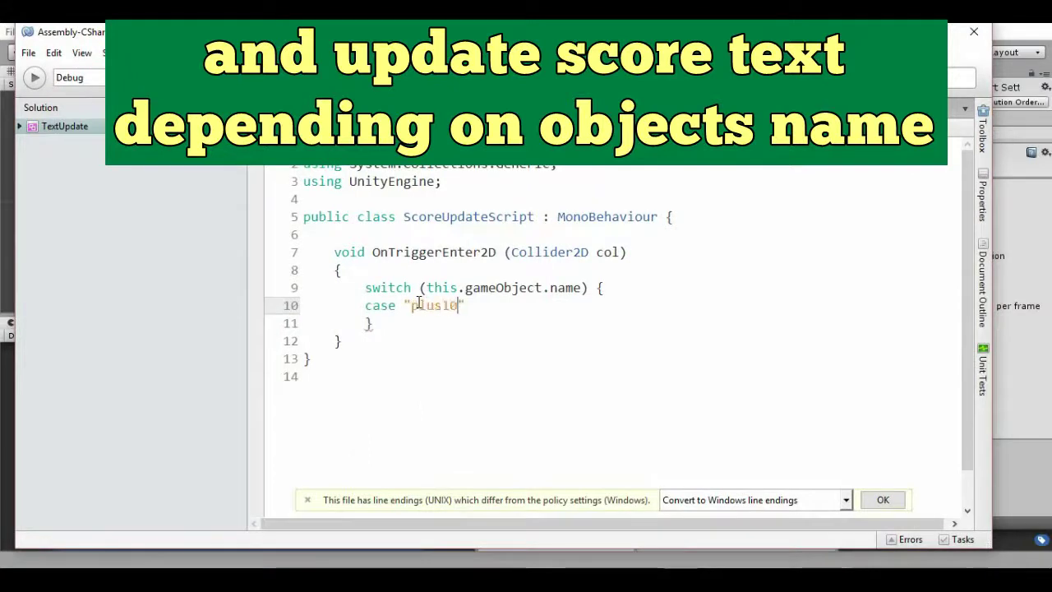
pyautogui.write('":')
pyautogui.press('Return')
pyautogui.write('break;')
pyautogui.press('Up')
pyautogui.press('End')
pyautogui.press('Return')
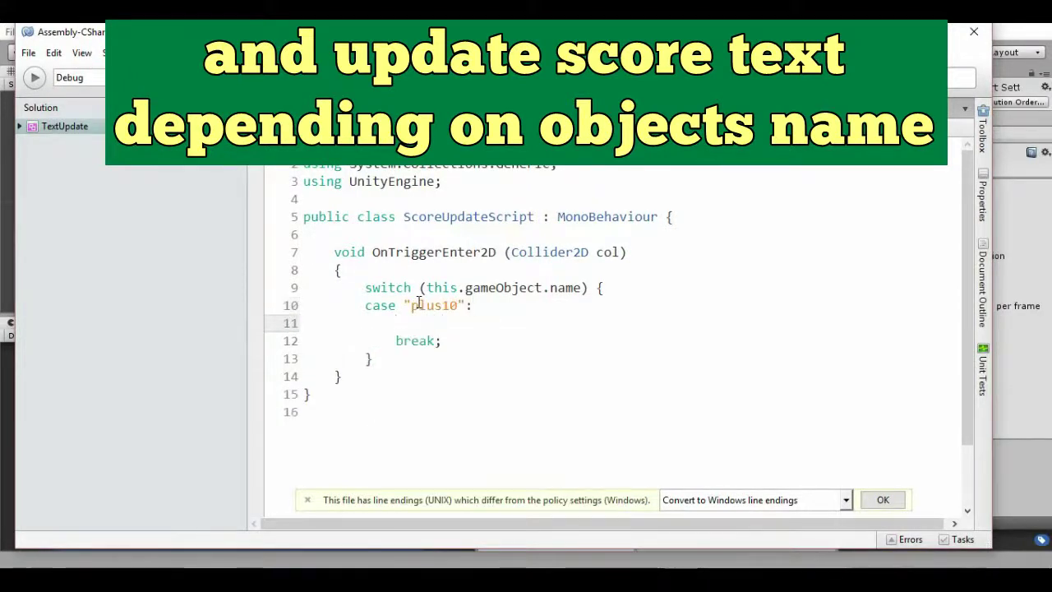
pyautogui.write('Score')
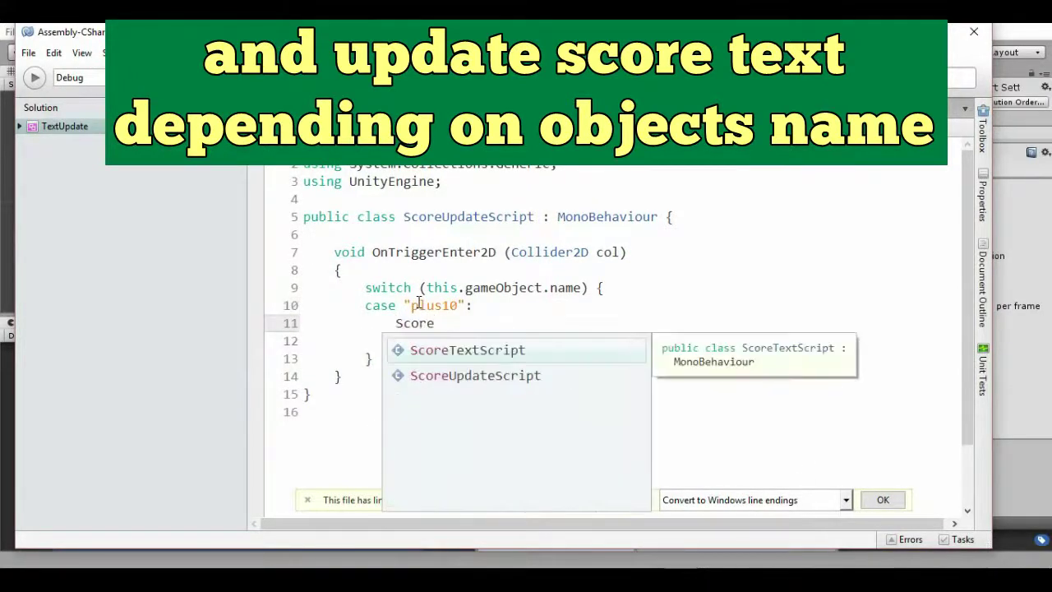
pyautogui.write('TextScript.score')
pyautogui.press('Return')
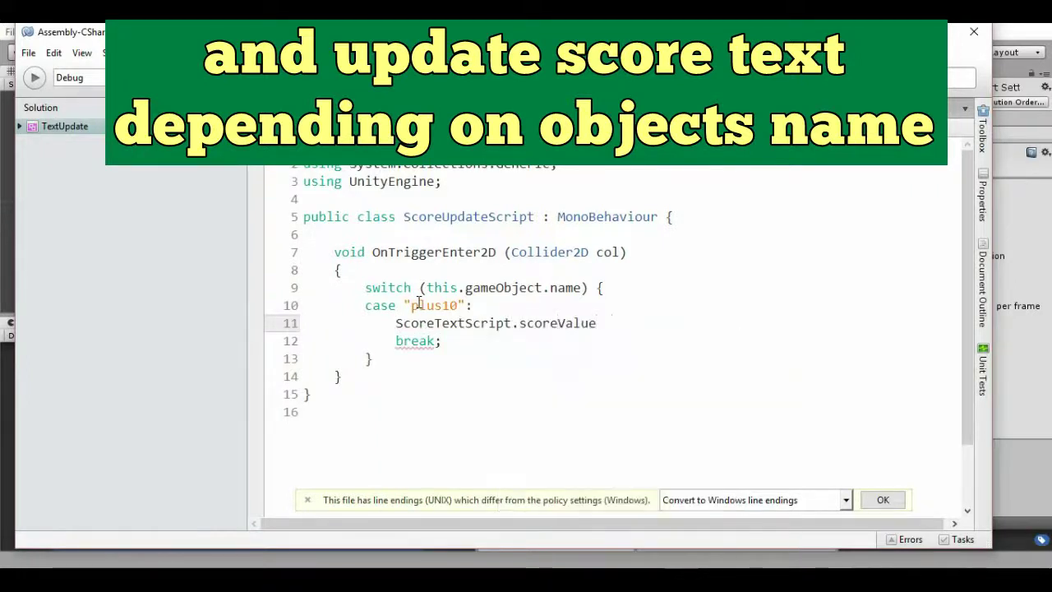
pyautogui.write(' += 10;')
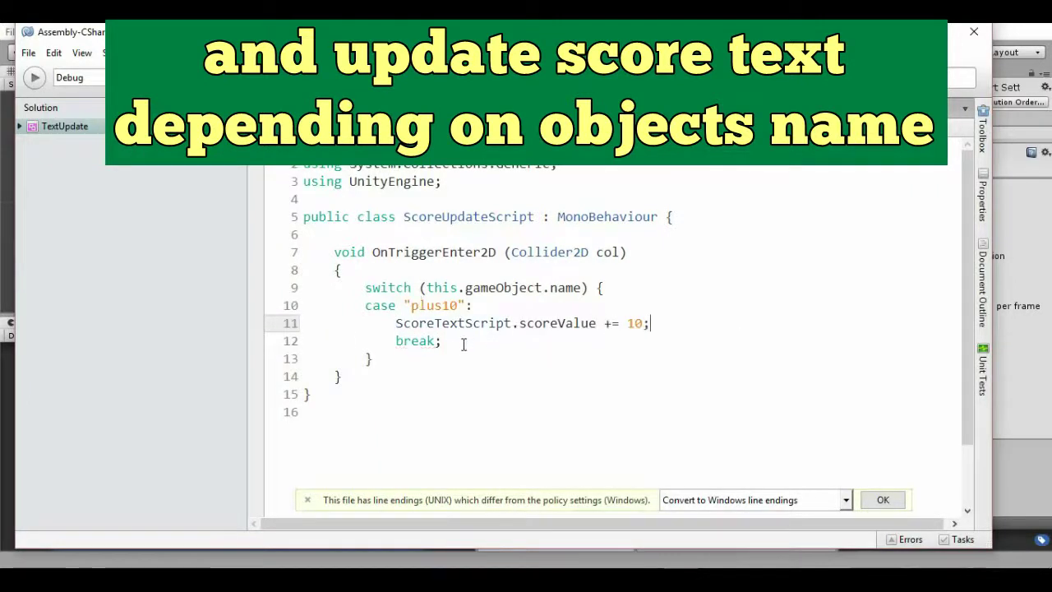
# Add a case "plus20" with break, adding 20 to ScoreTextScript.scoreValue
pyautogui.click(464, 345)
pyautogui.press('Return')
pyautogui.write('case "plus20')
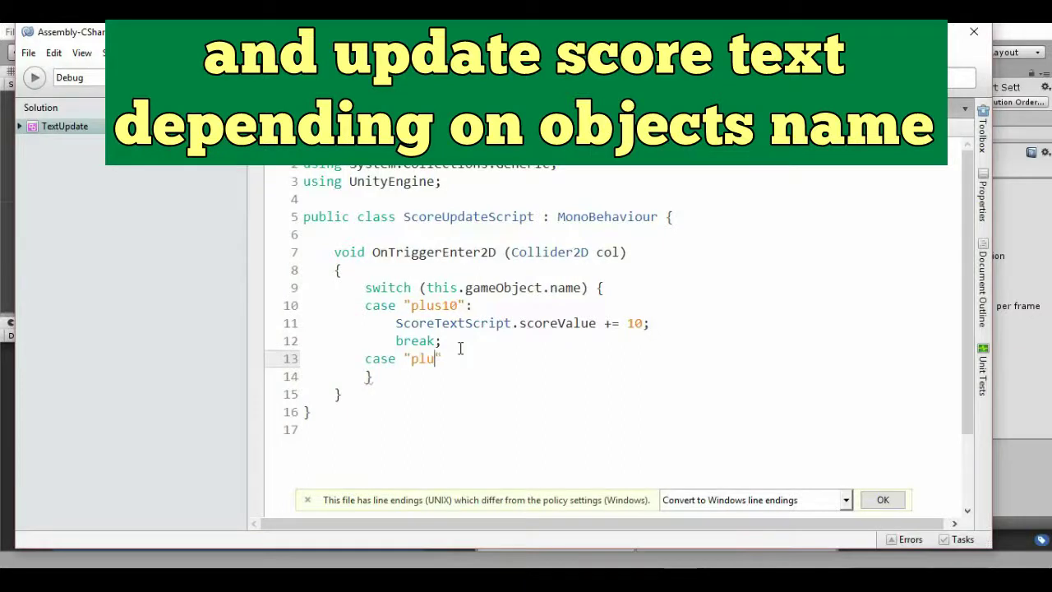
pyautogui.write('":')
pyautogui.press('Return')
pyautogui.write('break;')
pyautogui.press('Home')
pyautogui.press('Return')
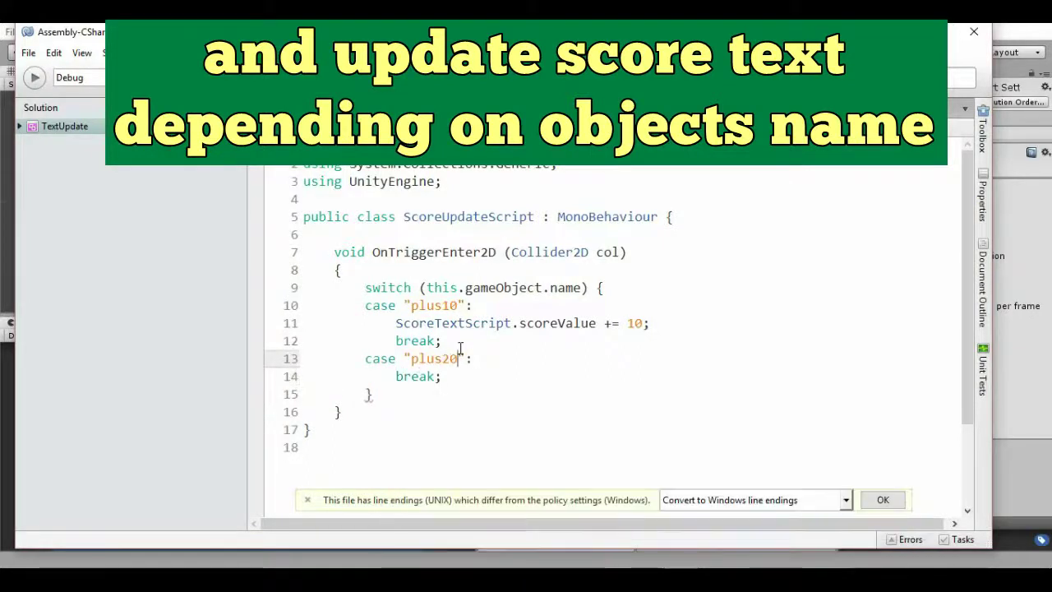
pyautogui.press('Up')
pyautogui.write('ScoreTextScript.score')
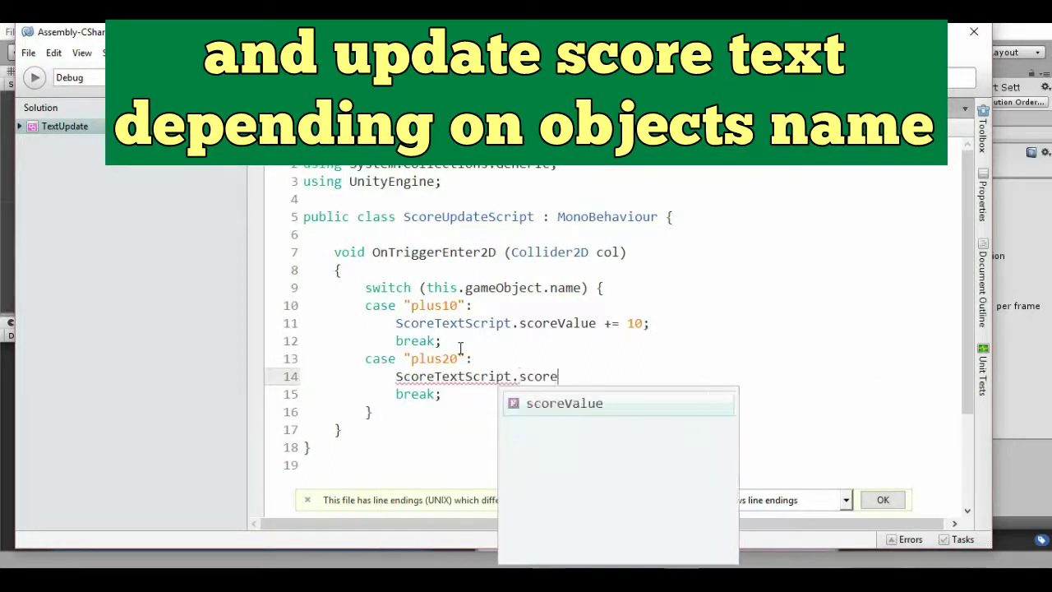
pyautogui.write('Value += 20;')
# Add a case "minus30" with break, subtracting from ScoreTextScript.scoreValue
pyautogui.press('Down')
pyautogui.press('Return')
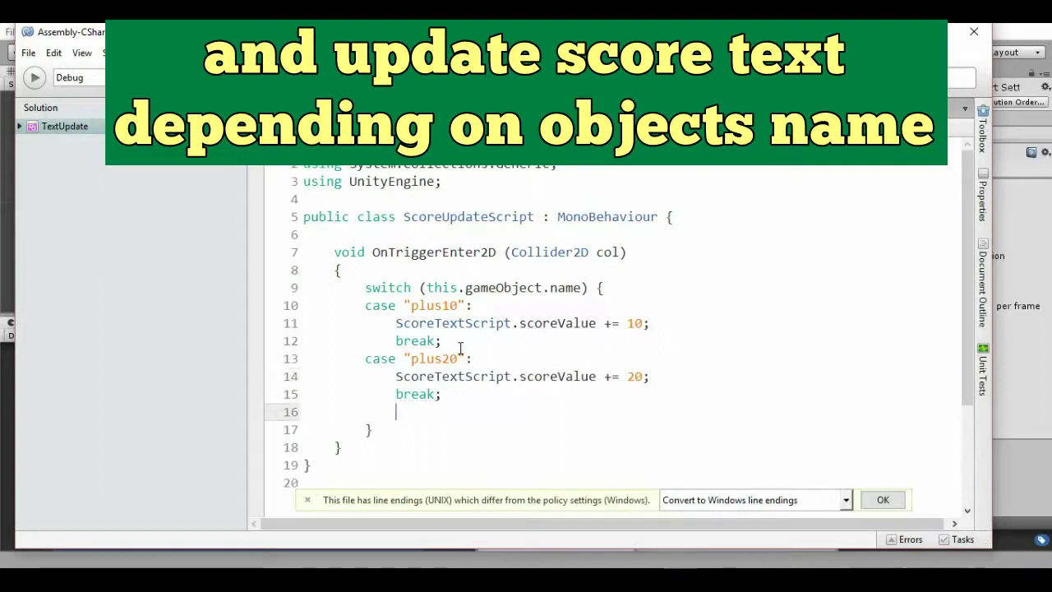
pyautogui.write('case "minus30')
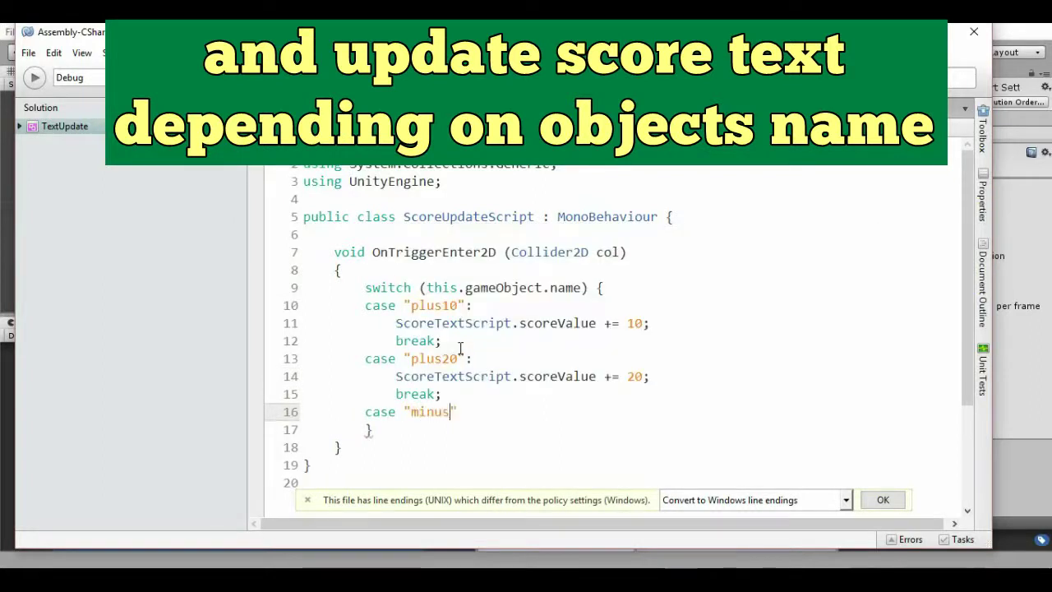
pyautogui.write('":')
pyautogui.press('Return')
pyautogui.write('break;')
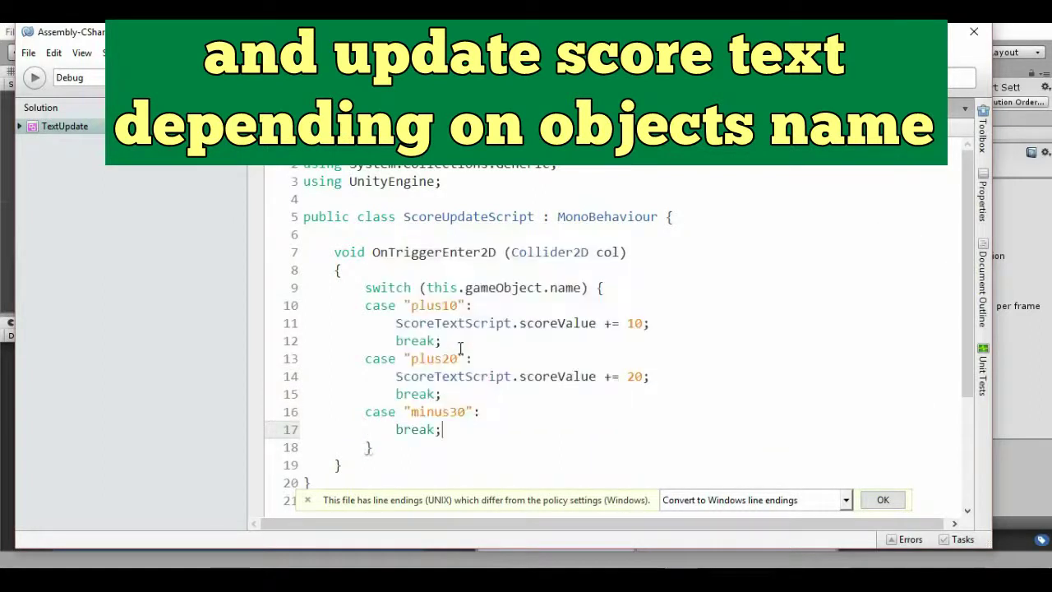
pyautogui.press('Home')
pyautogui.press('Return')
pyautogui.press('Up')
pyautogui.write('ScoreTextScript')
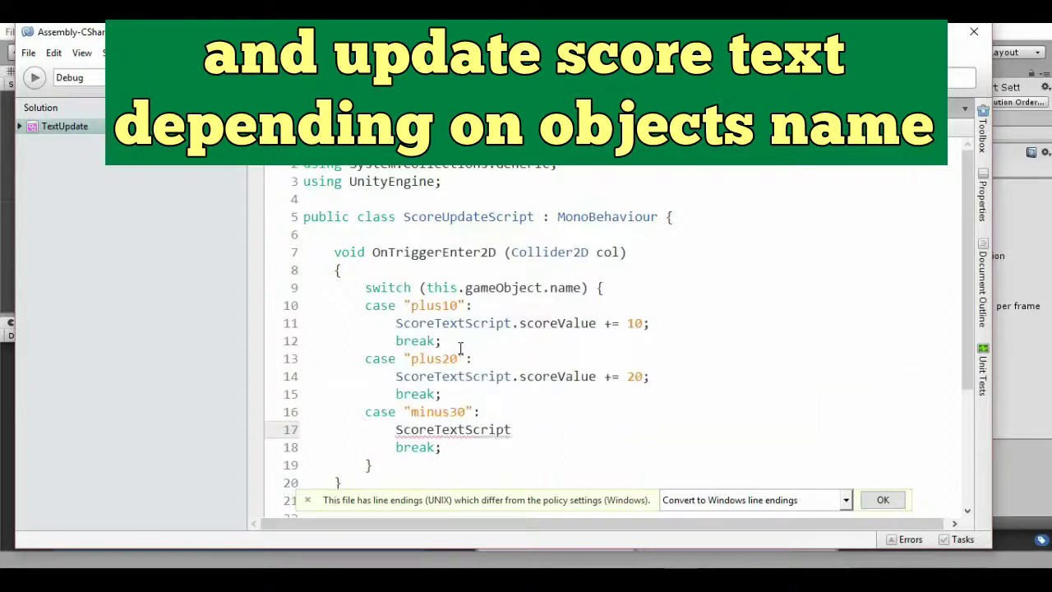
pyautogui.write('.score')
pyautogui.press('Return')
pyautogui.write('-+')
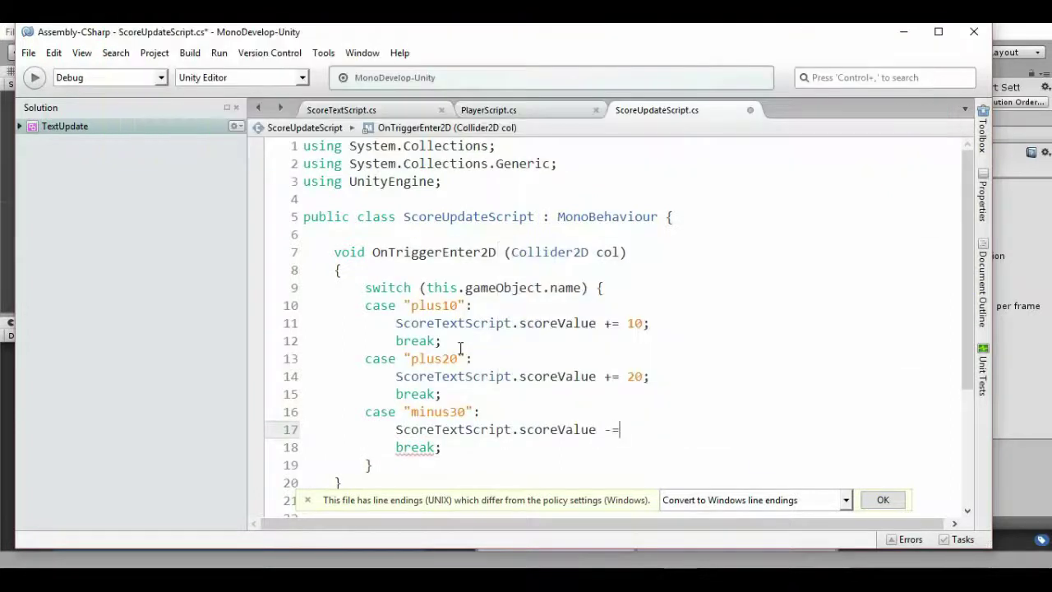
# Return to Unity and drag ScoreUpdateScript onto the plus10, plus20 and minus30 objects
pyautogui.click(903, 32)
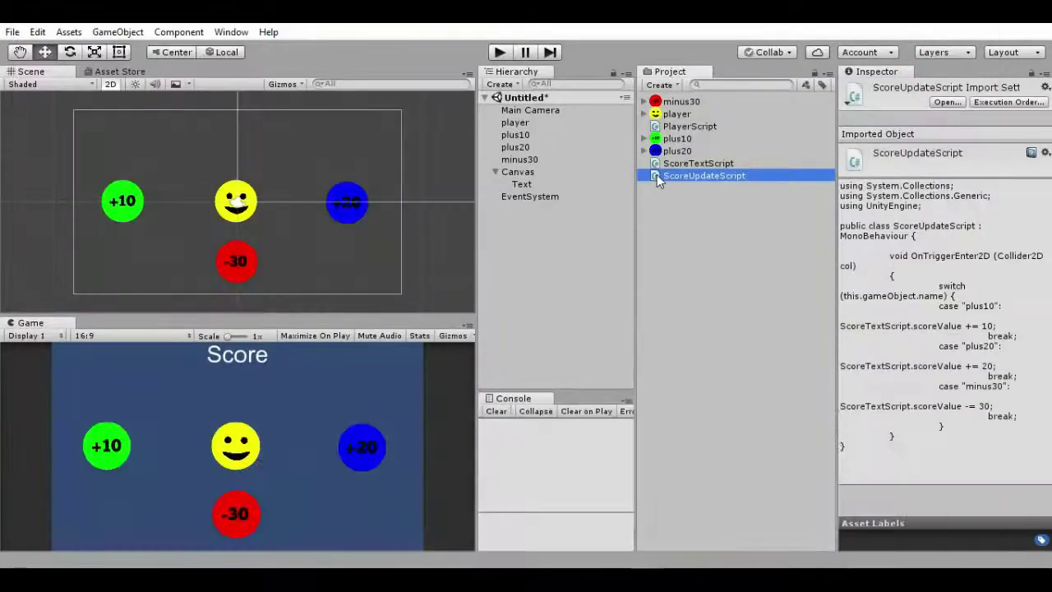
pyautogui.moveTo(657, 175); pyautogui.dragTo(522, 140)
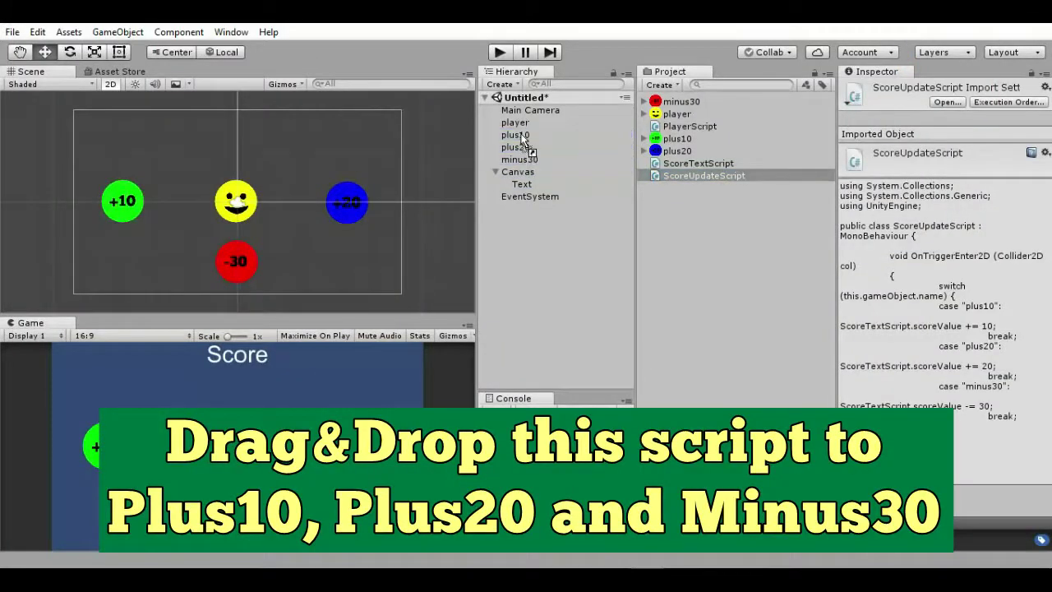
pyautogui.moveTo(656, 176); pyautogui.dragTo(524, 147)
pyautogui.moveTo(651, 176); pyautogui.dragTo(523, 165)
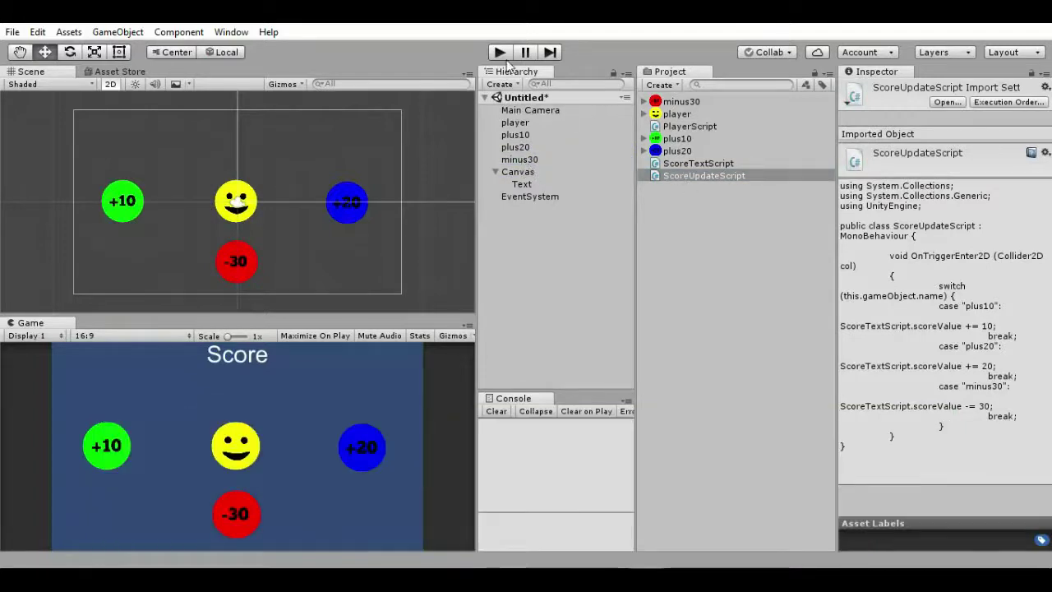
# Enter play mode and steer the player across the +20, -30 and +10 circles
pyautogui.click(501, 52)
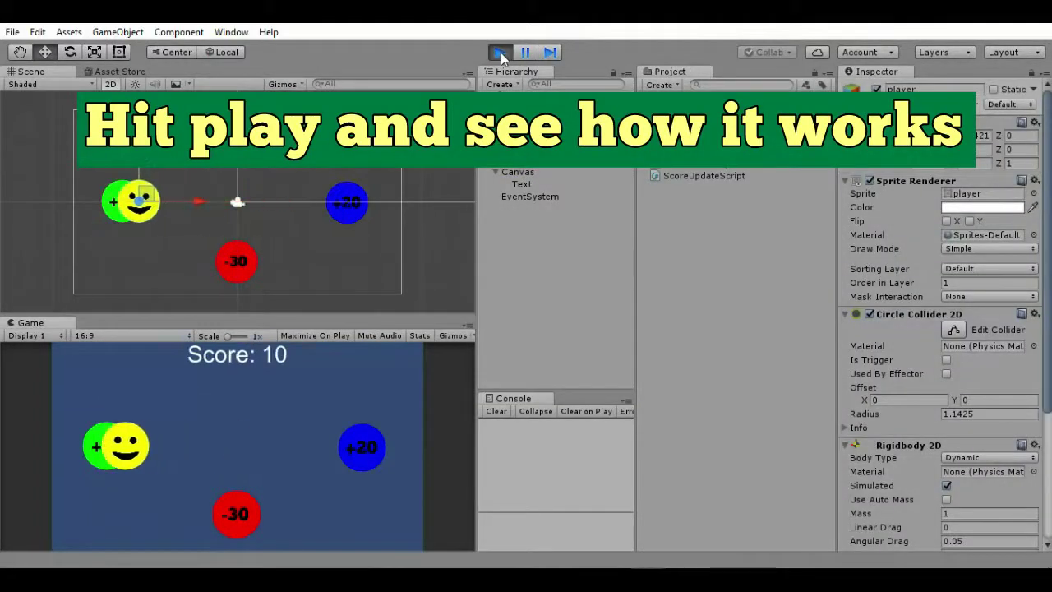
pyautogui.press('Right')
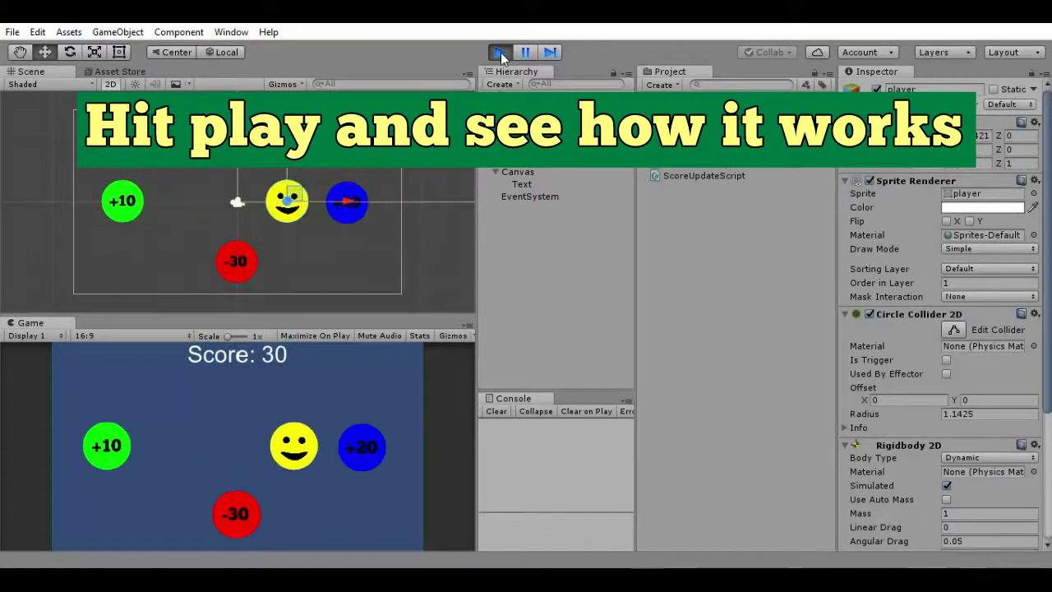
pyautogui.press('Down')
pyautogui.press('Left')
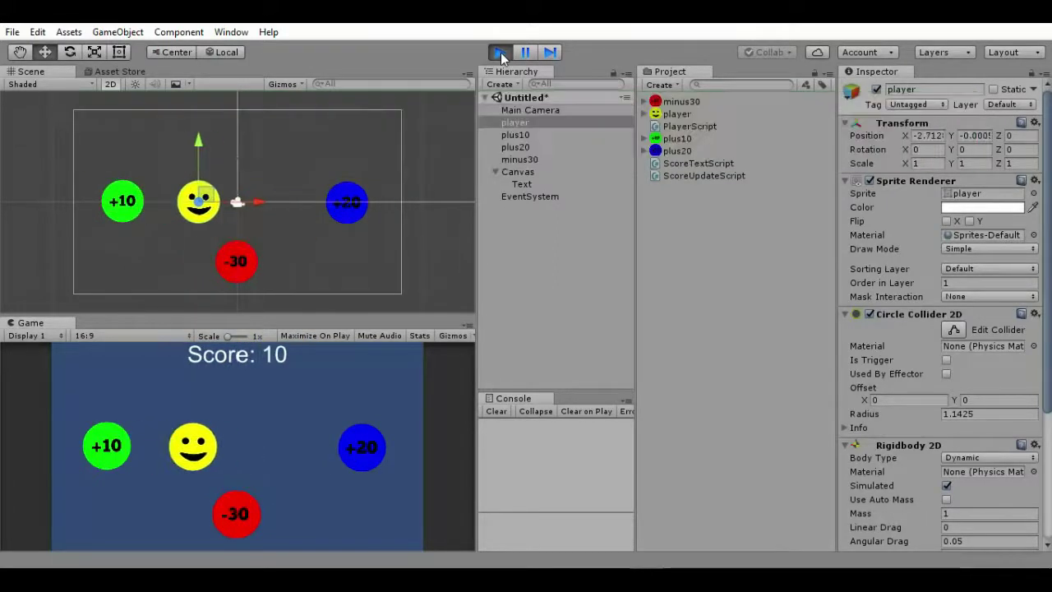
pyautogui.press('Down')
pyautogui.press('Right')
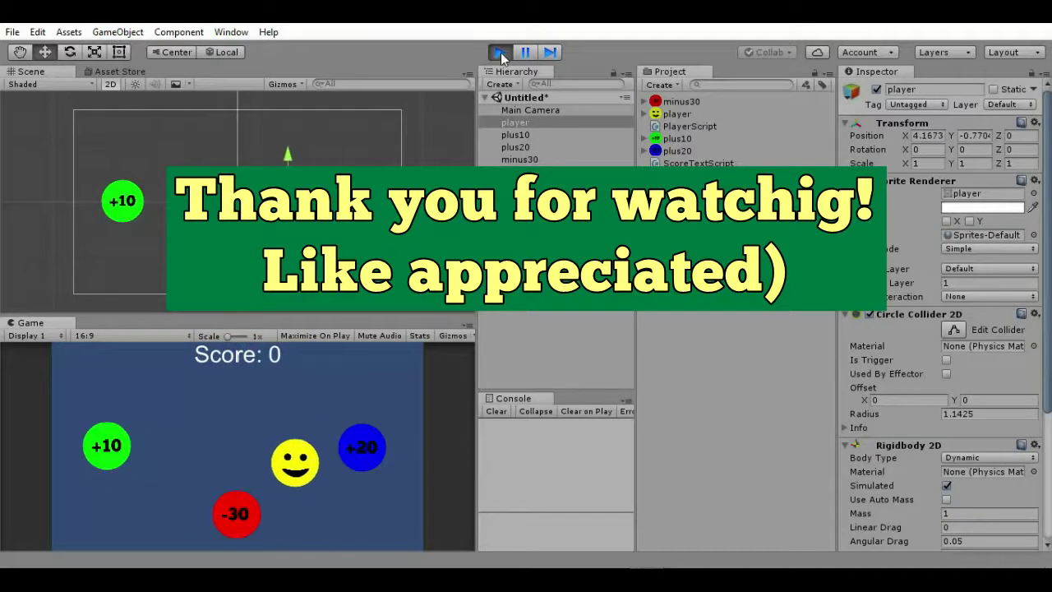
pyautogui.press('Down')
pyautogui.press('Left')
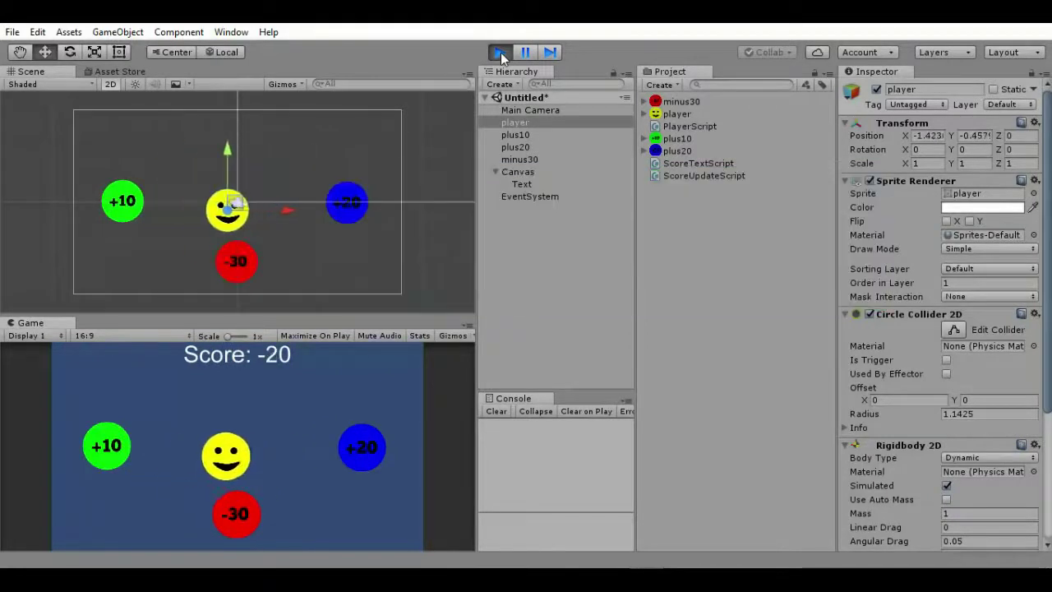
pyautogui.press('Right')
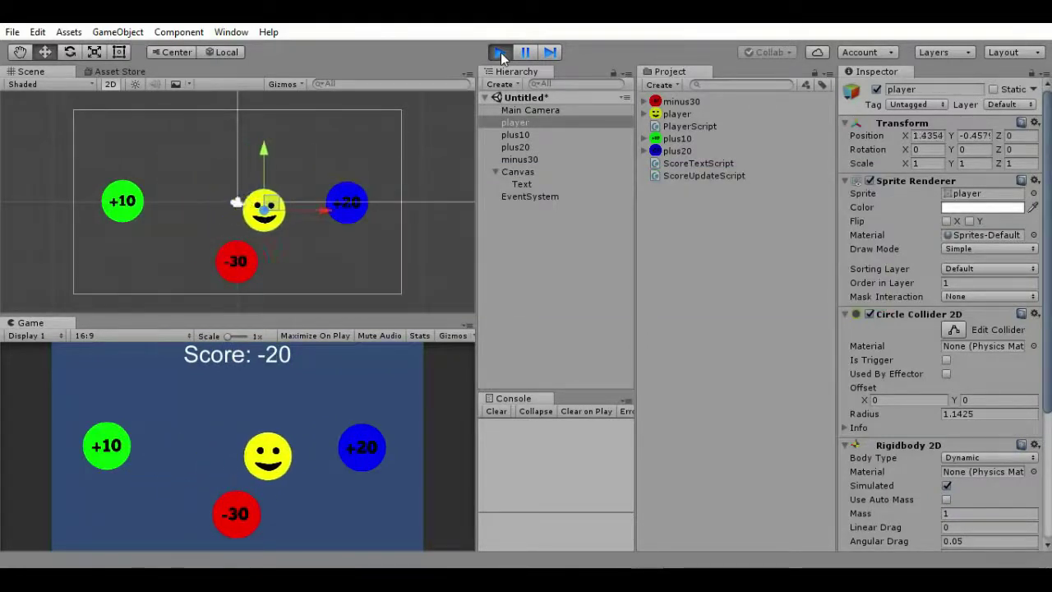
# Bump the player repeatedly into the +10, +20 and -30 circles to watch the score change
pyautogui.press('Left')
pyautogui.press('Right')
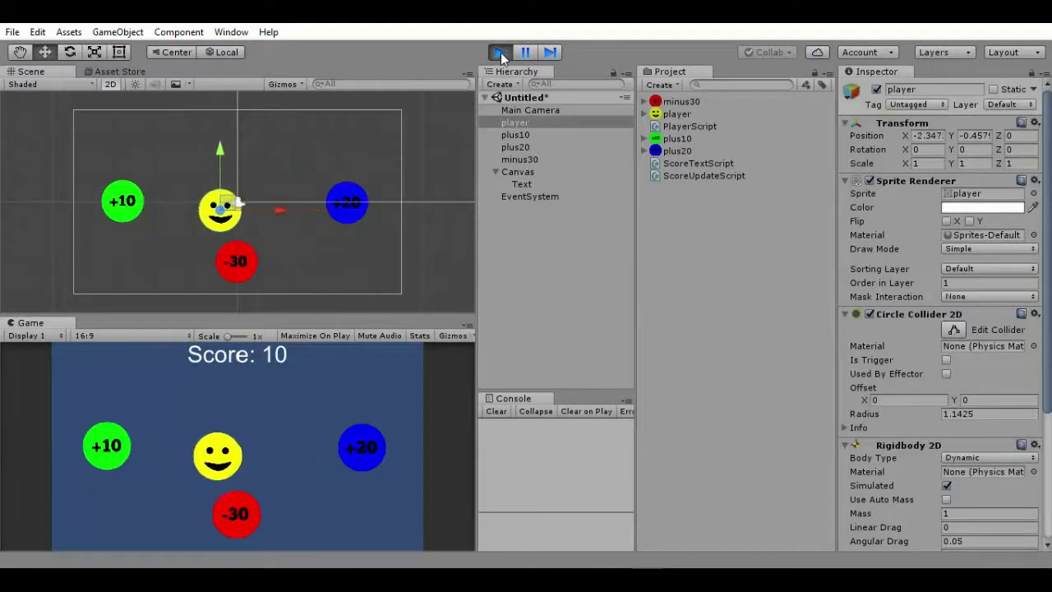
pyautogui.press('Left')
pyautogui.press('Right')
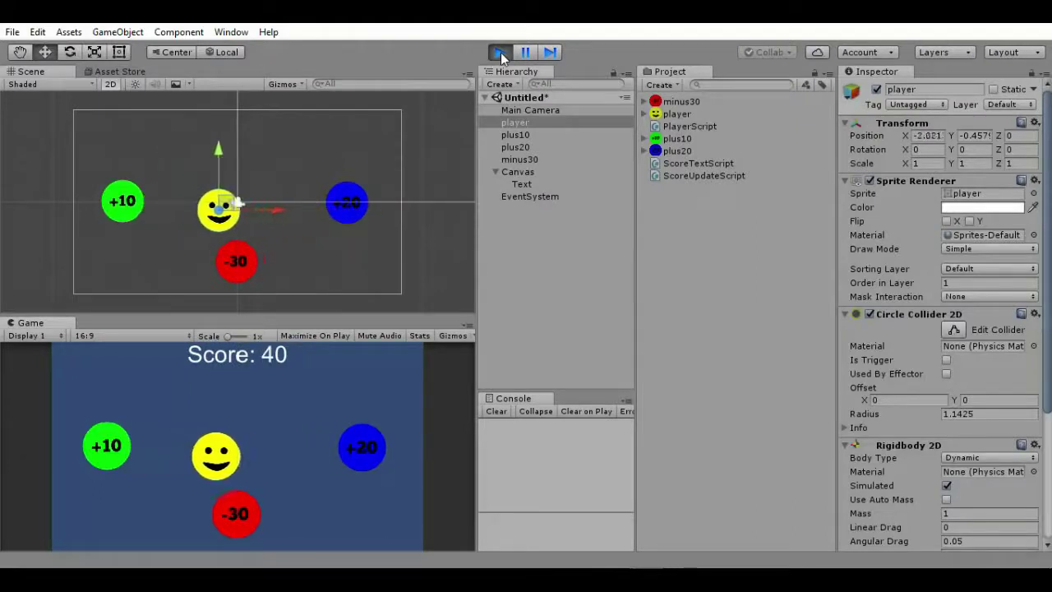
pyautogui.press('Left')
pyautogui.press('Left')
pyautogui.press('Right')
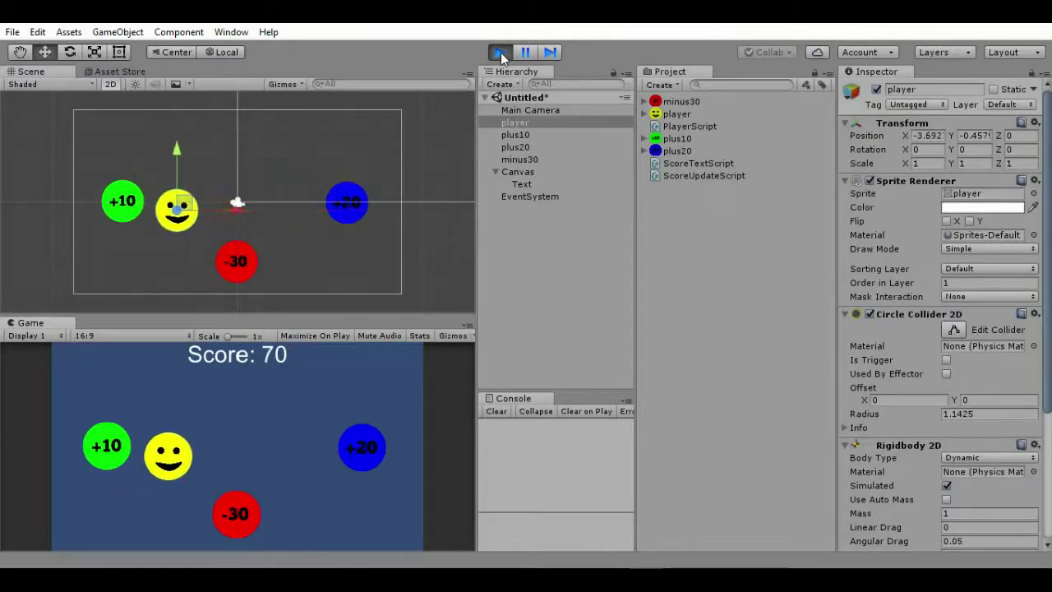
pyautogui.press('Left')
pyautogui.press('Right')
pyautogui.press('Left')
pyautogui.press('Right')
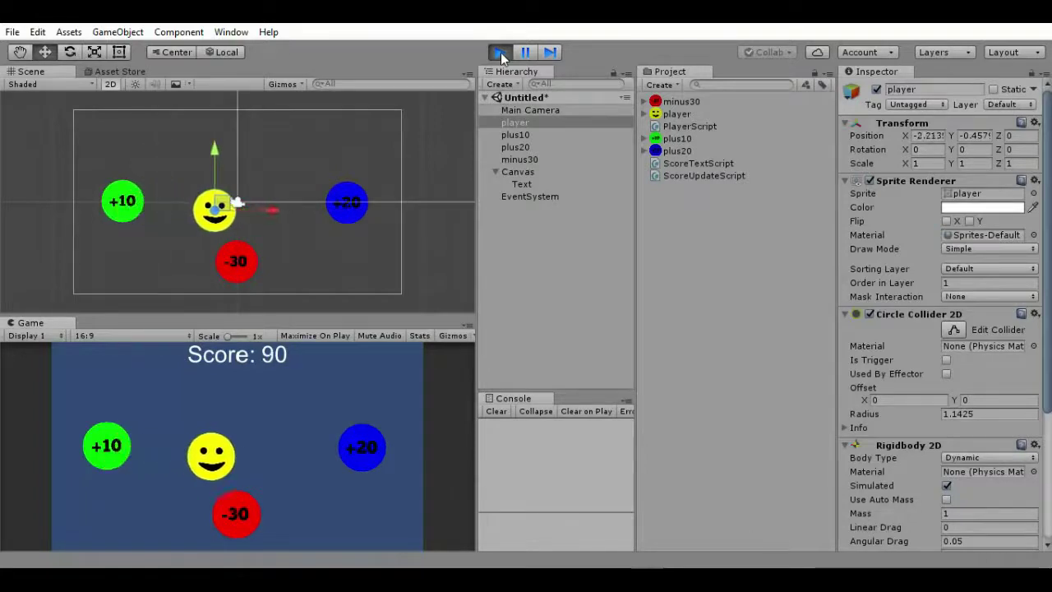
pyautogui.press('Down')
pyautogui.press('Up')
pyautogui.press('Down')
pyautogui.press('Up')
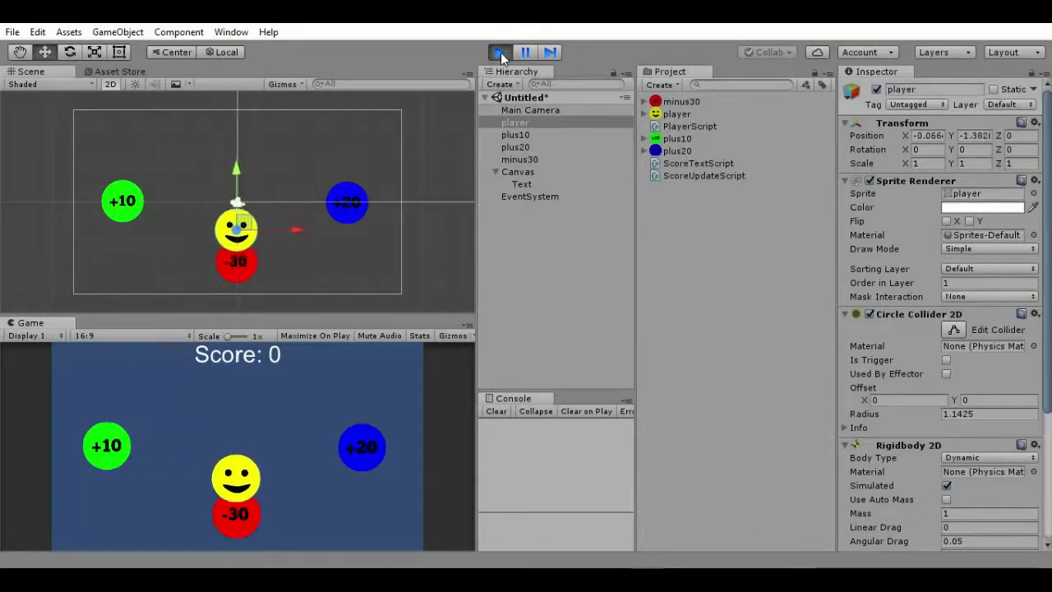
pyautogui.press('Right')
pyautogui.press('Left')
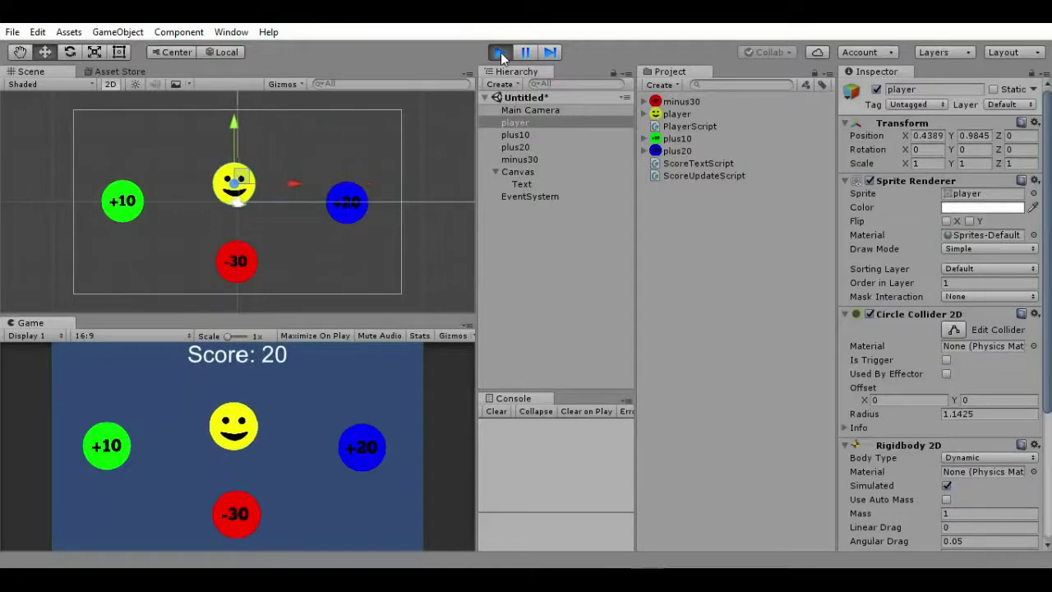